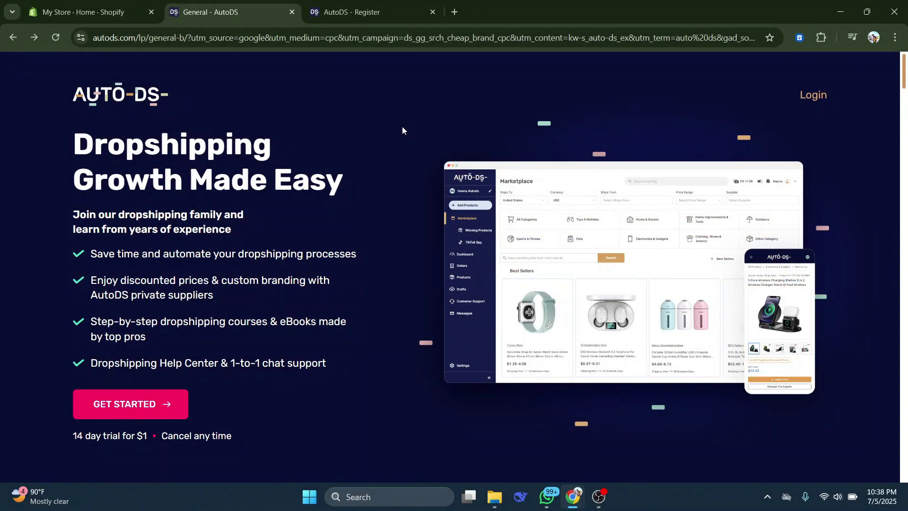
# - Look over the AutoDS landing page and the Shopify store admin tabs
pyautogui.scroll(-5, 663, 247)
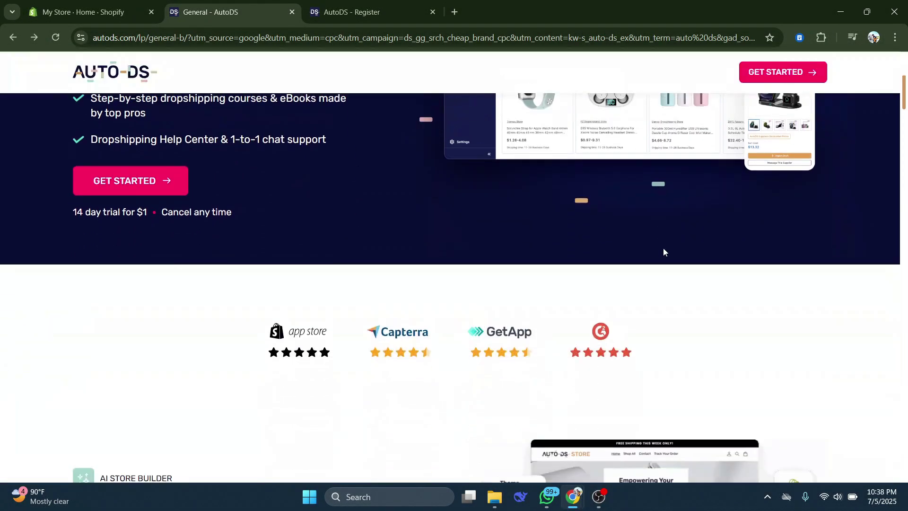
pyautogui.scroll(5, 674, 421)
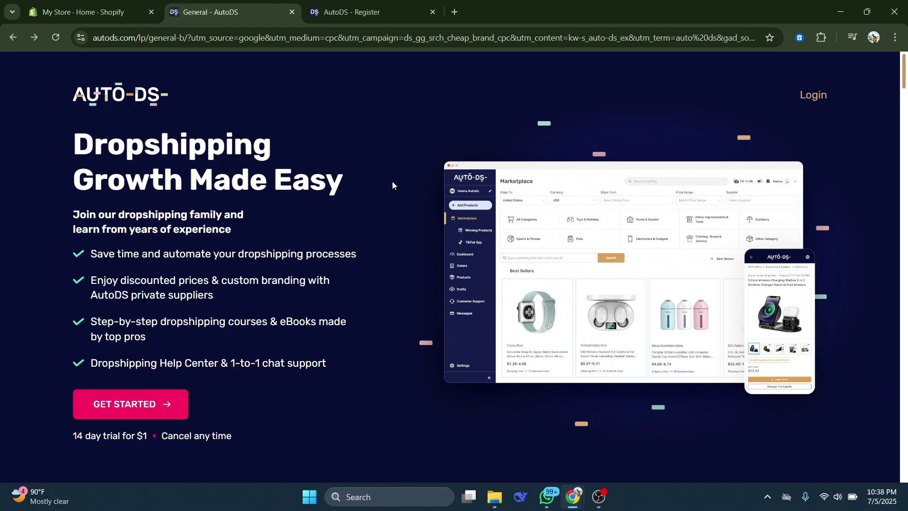
pyautogui.click(102, 12)
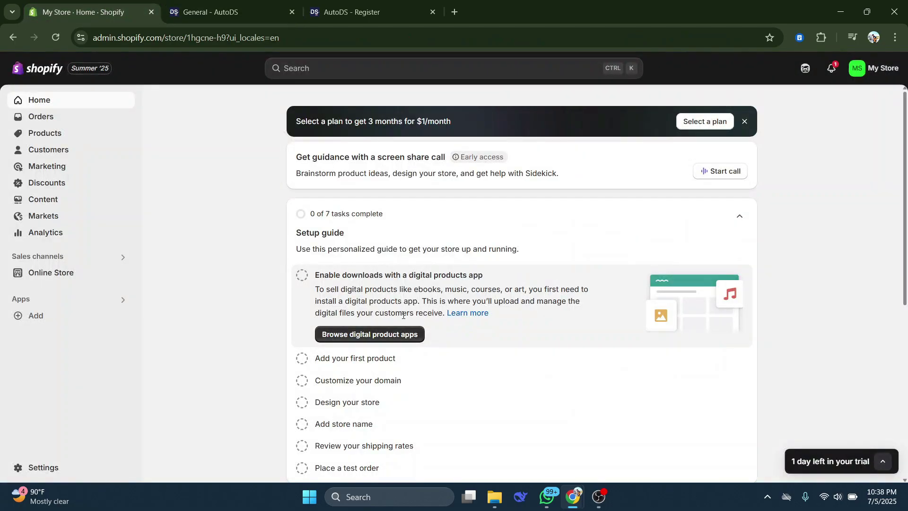
pyautogui.scroll(-3, 325, 315)
pyautogui.scroll(3, 313, 315)
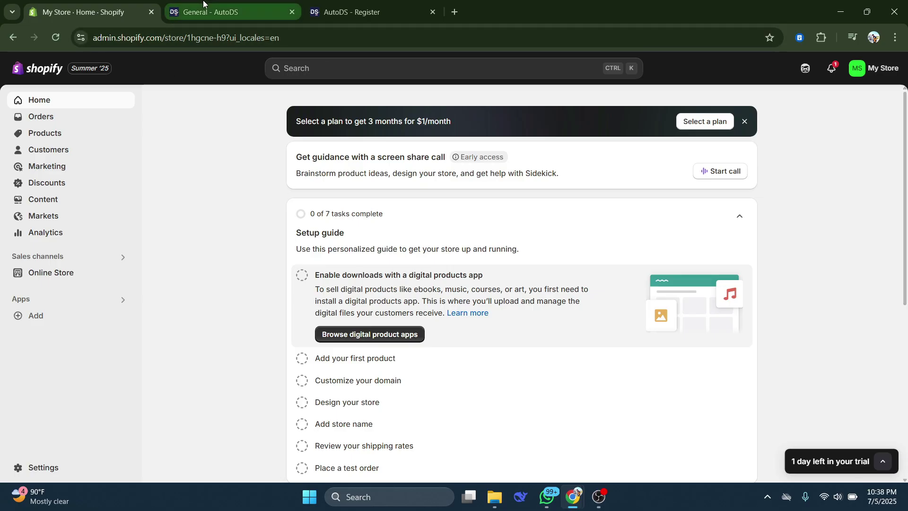
pyautogui.click(213, 11)
pyautogui.scroll(-5, 360, 256)
pyautogui.scroll(5, 385, 273)
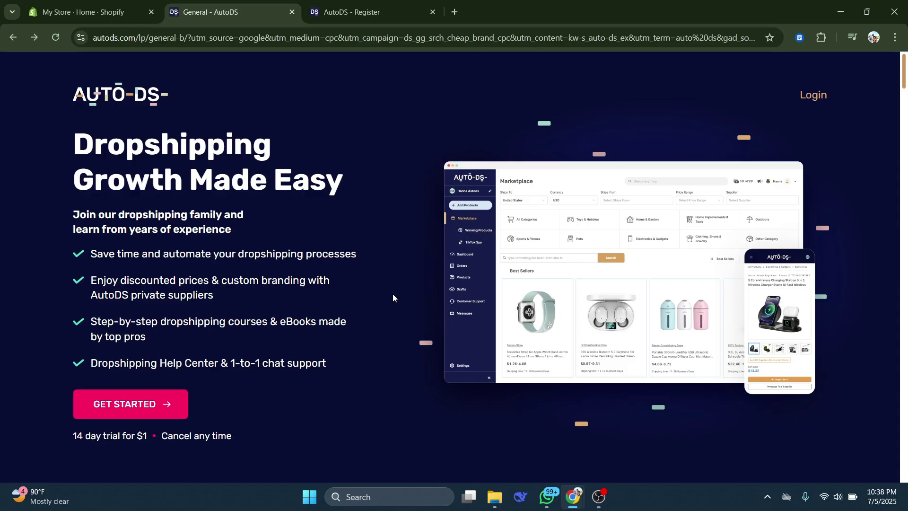
pyautogui.scroll(-8, 284, 339)
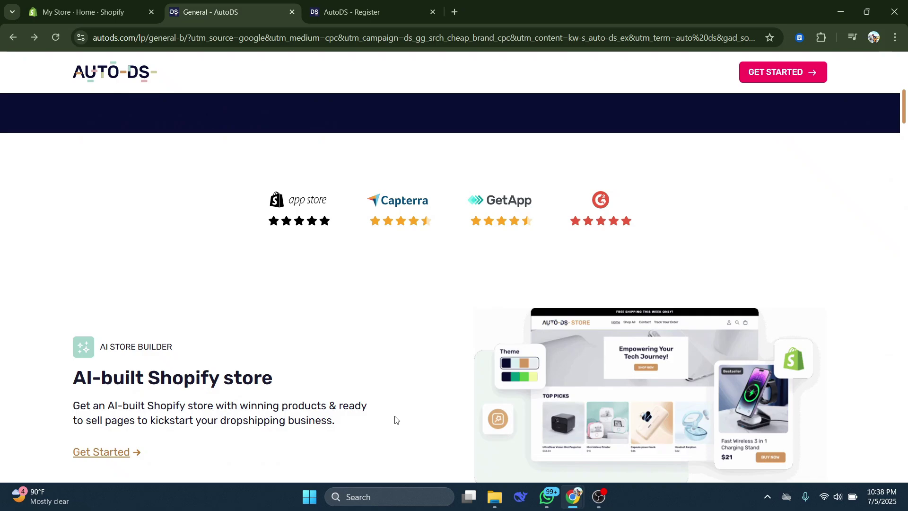
pyautogui.scroll(8, 379, 244)
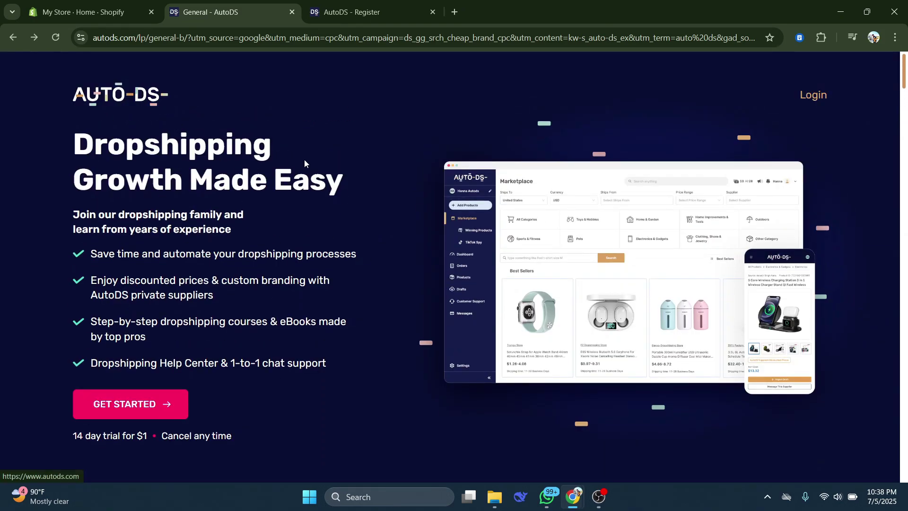
pyautogui.hotkey('ctrl', 'shift', 'Tab')
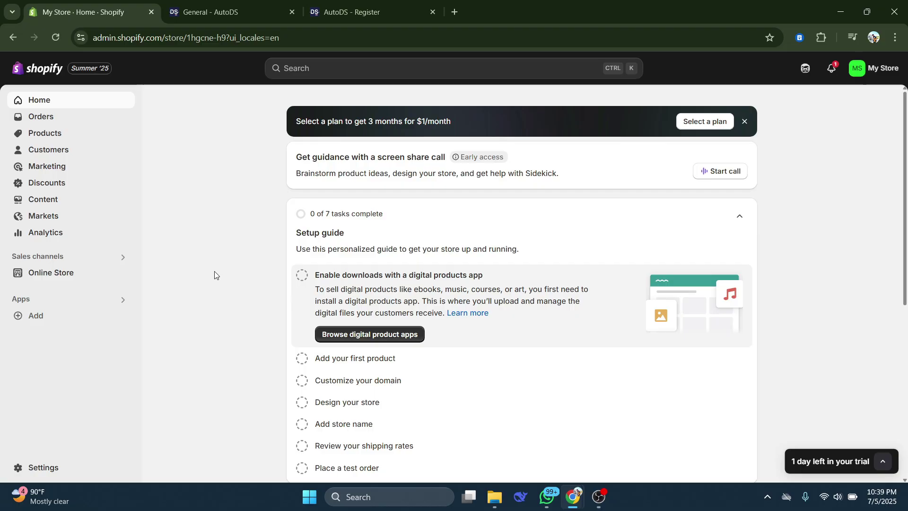
pyautogui.hotkey('ctrl', 'Tab')
pyautogui.scroll(-4, 478, 308)
pyautogui.scroll(-5, 471, 338)
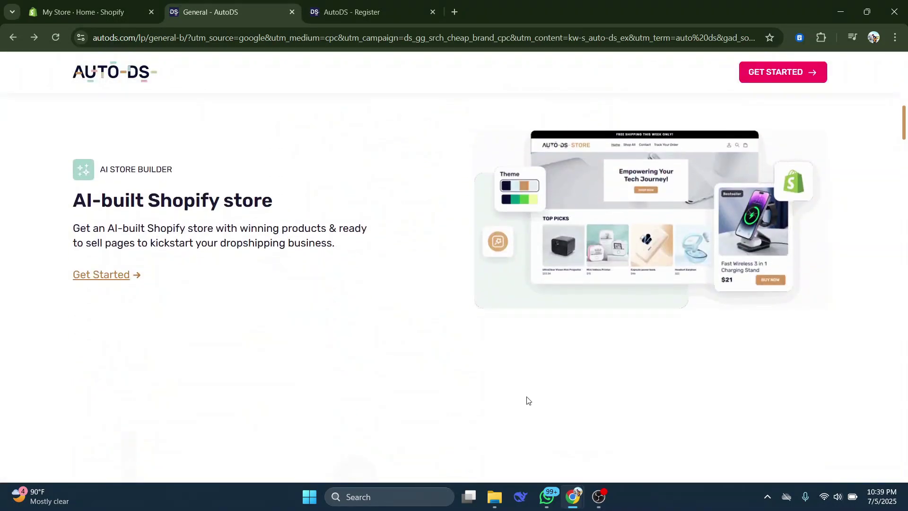
pyautogui.scroll(9, 526, 399)
pyautogui.scroll(-2, 380, 334)
pyautogui.scroll(1, 389, 322)
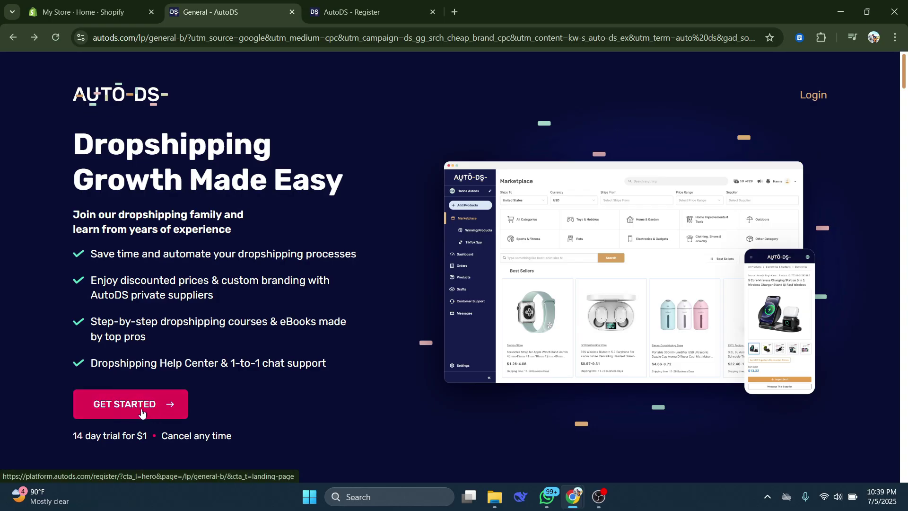
# - Sign up to AutoDS with Google and choose Shopify as the selling channel
pyautogui.click(360, 3)
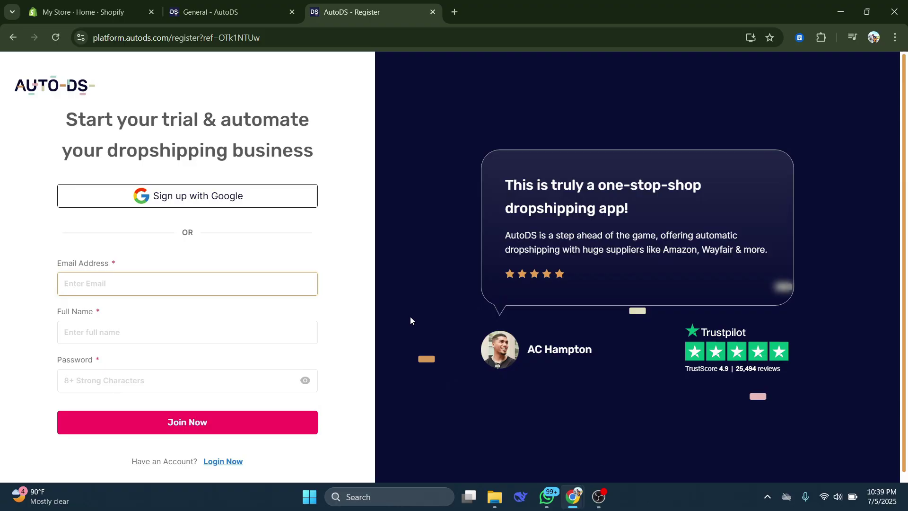
pyautogui.click(221, 200)
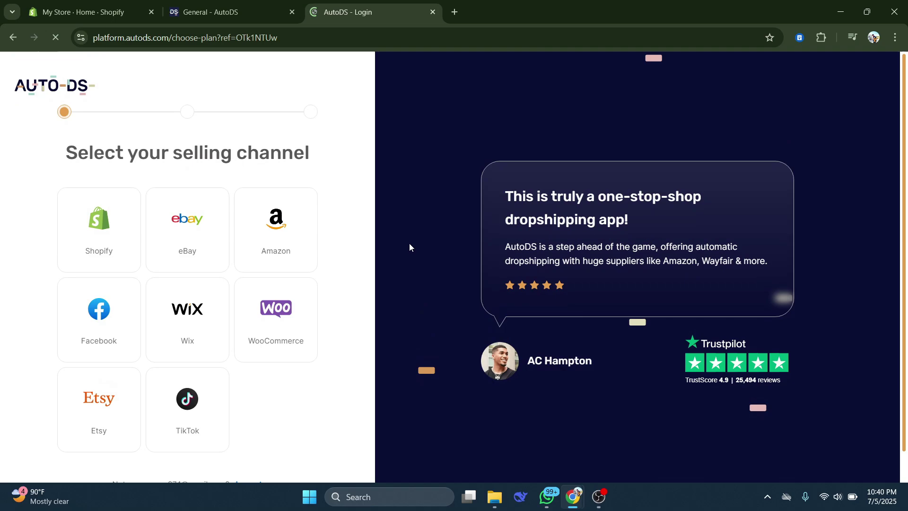
pyautogui.moveTo(67, 156); pyautogui.dragTo(365, 166)
pyautogui.click(434, 197)
pyautogui.click(105, 235)
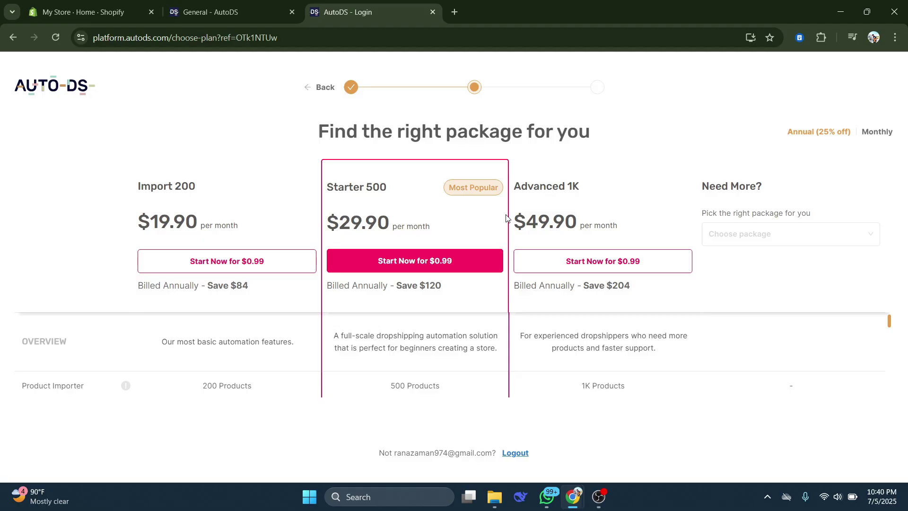
# - Compare monthly and annual package prices and glance at the larger packages list
pyautogui.click(878, 137)
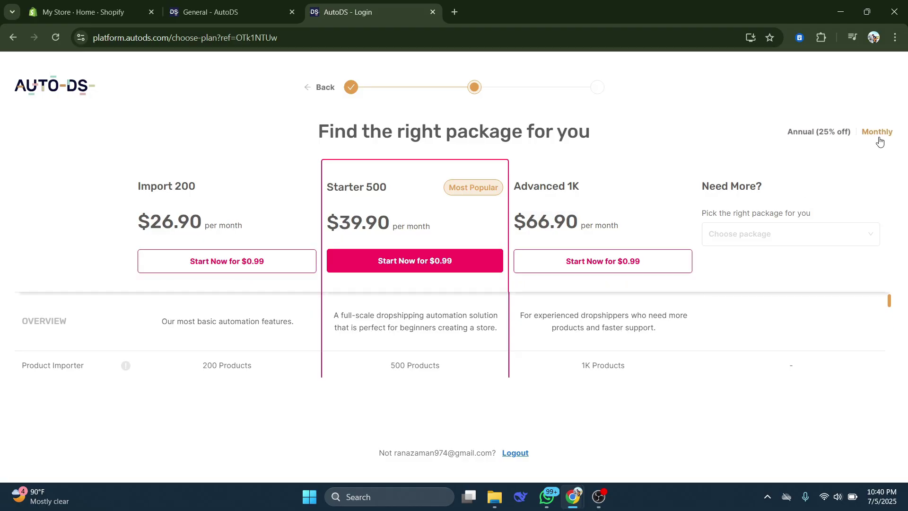
pyautogui.click(839, 135)
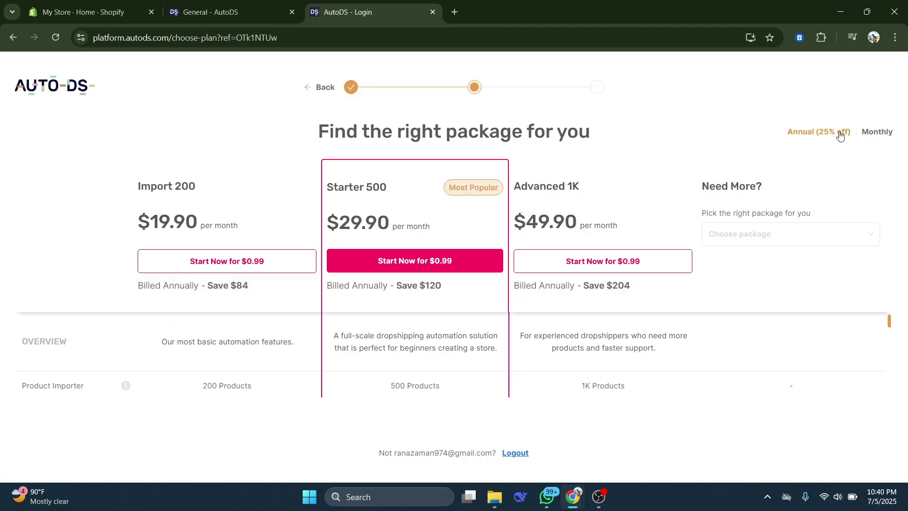
pyautogui.click(877, 134)
pyautogui.scroll(-3, 125, 302)
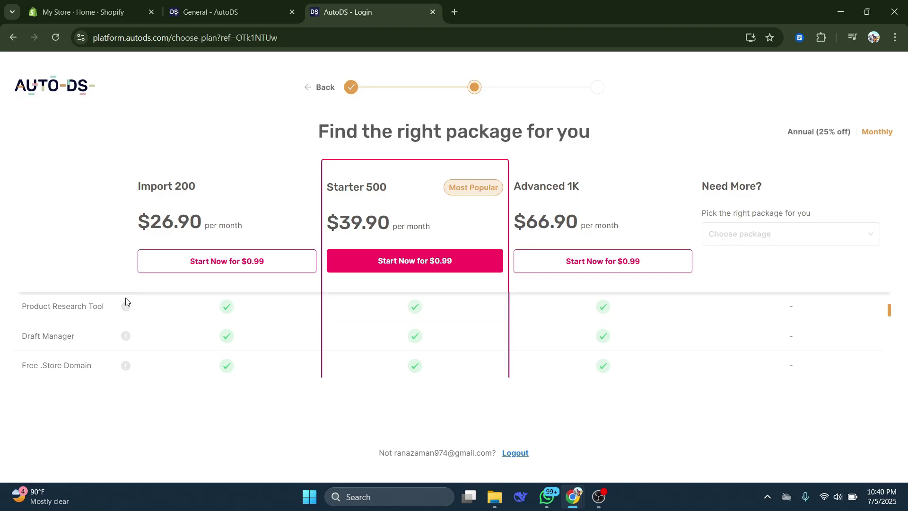
pyautogui.scroll(3, 125, 302)
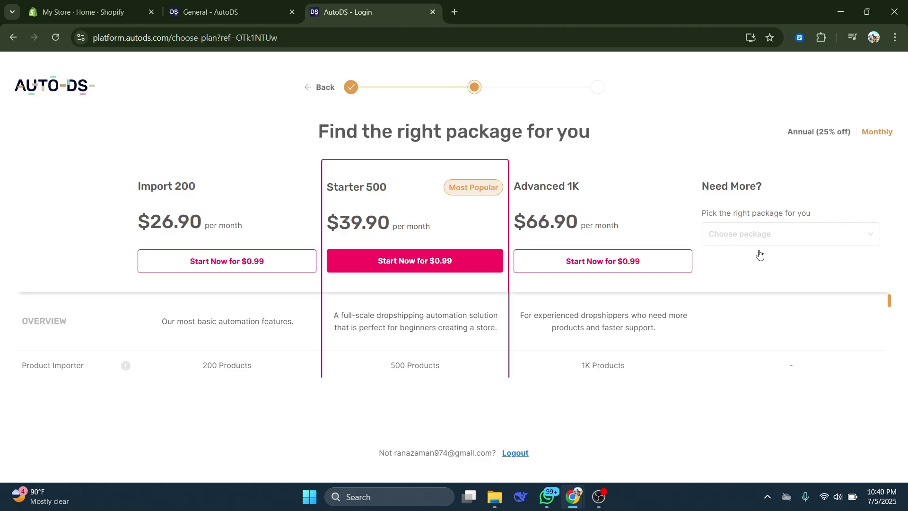
pyautogui.click(732, 235)
pyautogui.click(678, 182)
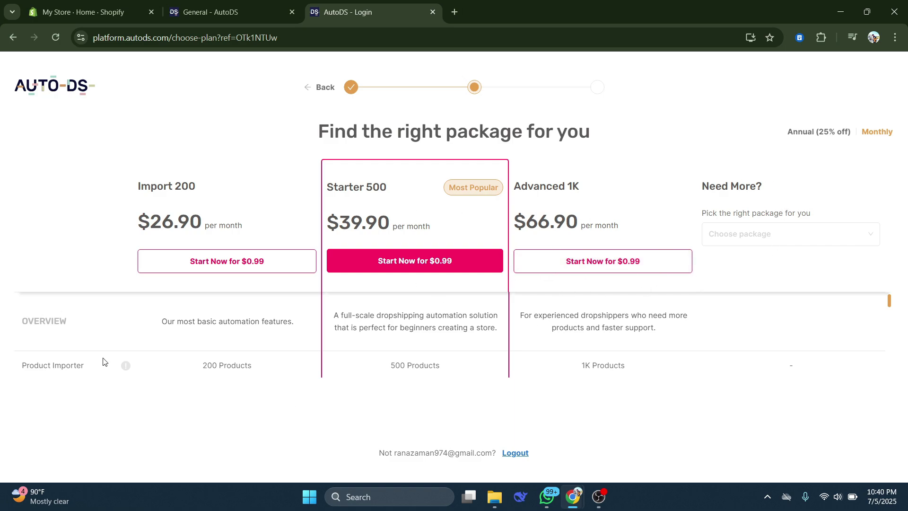
pyautogui.scroll(-3, 113, 362)
pyautogui.scroll(3, 141, 367)
# - Review the Import 200, Starter 500 and Advanced 1K overview descriptions
pyautogui.moveTo(162, 326); pyautogui.dragTo(293, 326)
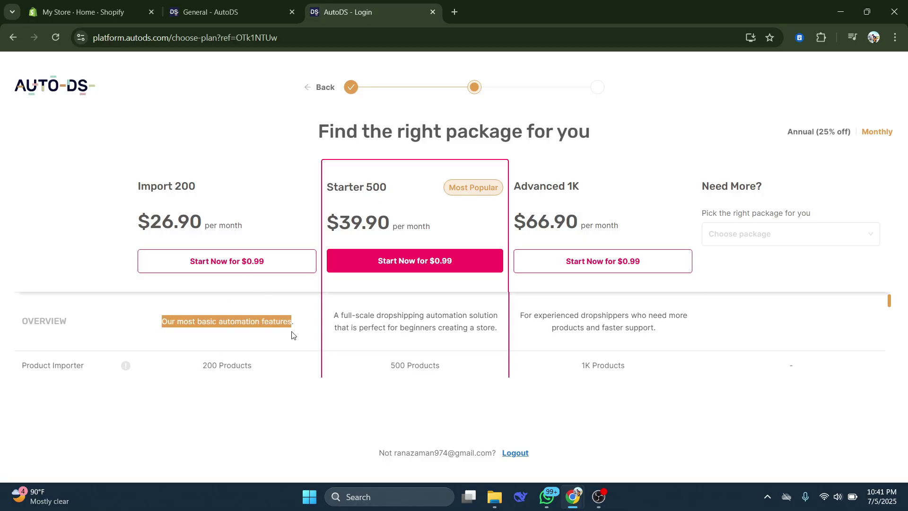
pyautogui.click(345, 316)
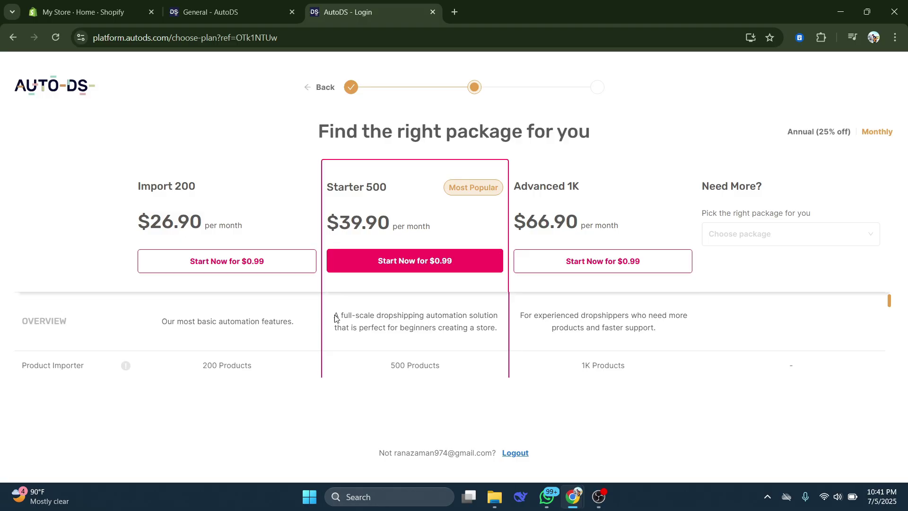
pyautogui.moveTo(335, 316); pyautogui.dragTo(499, 332)
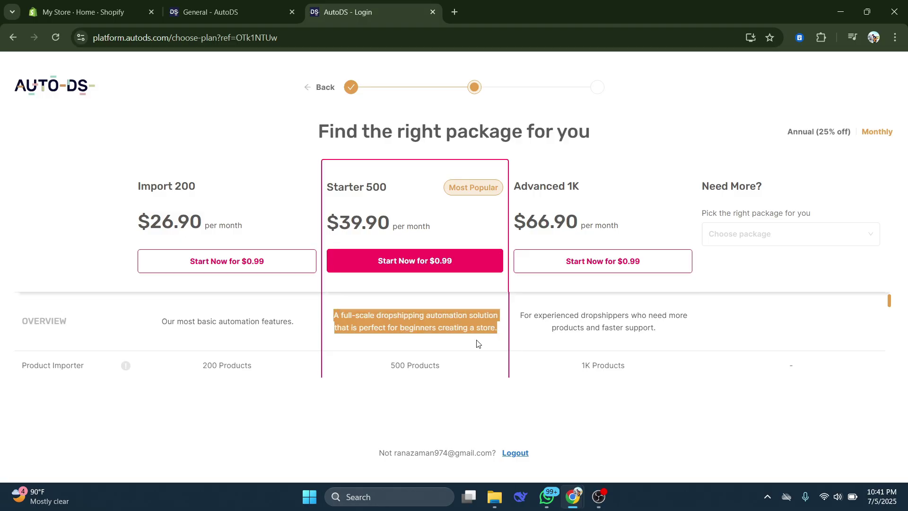
pyautogui.click(424, 325)
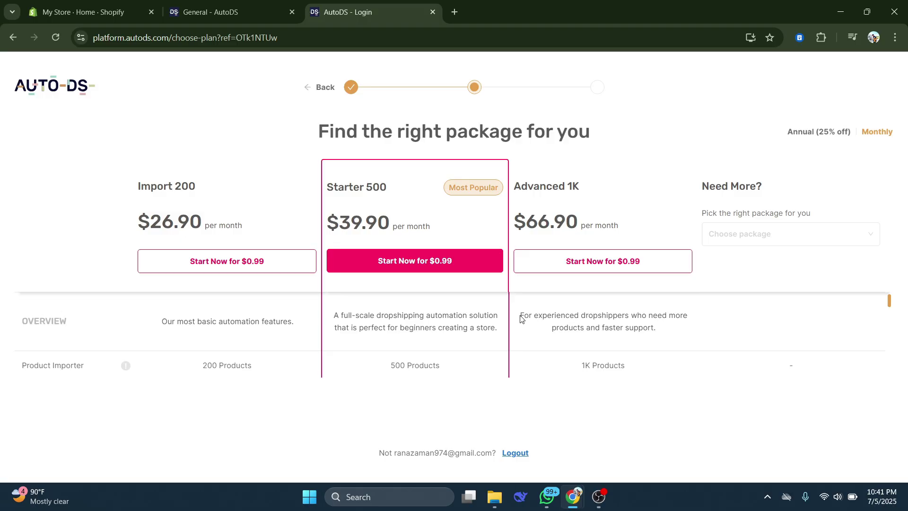
pyautogui.moveTo(521, 316); pyautogui.dragTo(673, 332)
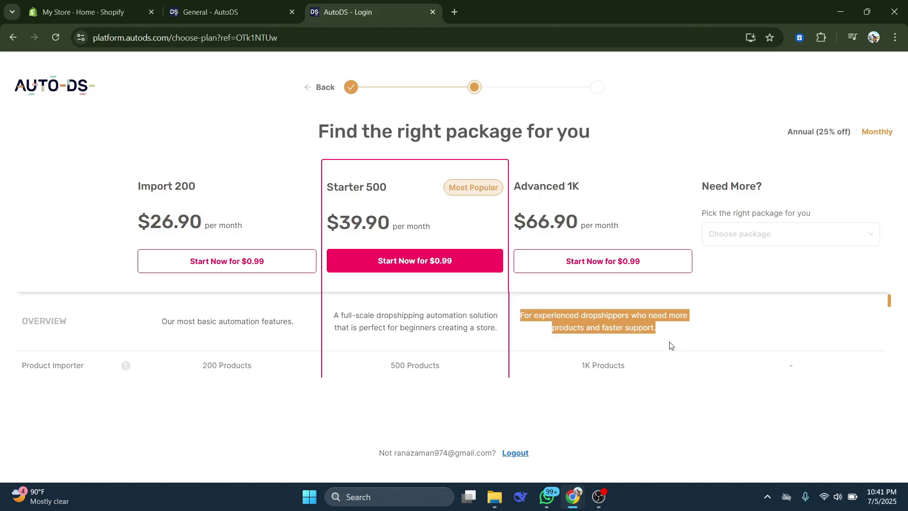
pyautogui.click(692, 342)
pyautogui.scroll(-1, 662, 340)
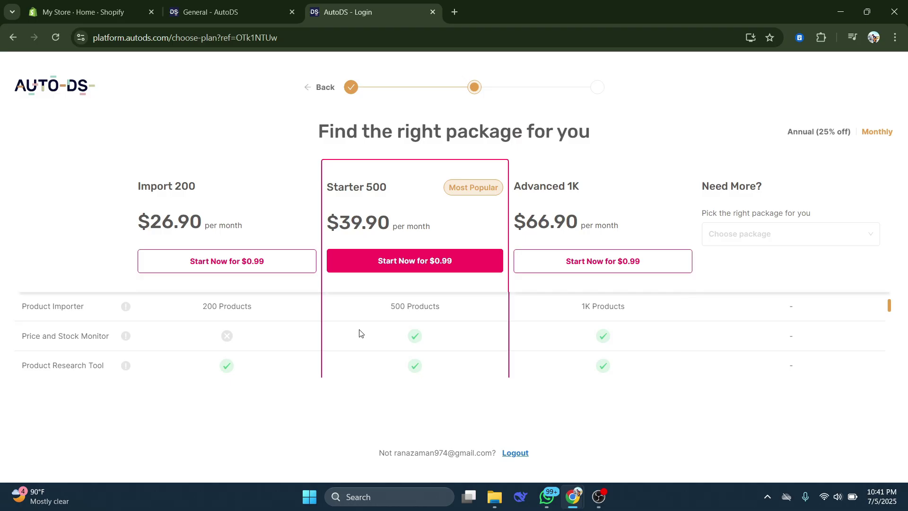
pyautogui.scroll(-1, 213, 335)
pyautogui.scroll(2, 70, 336)
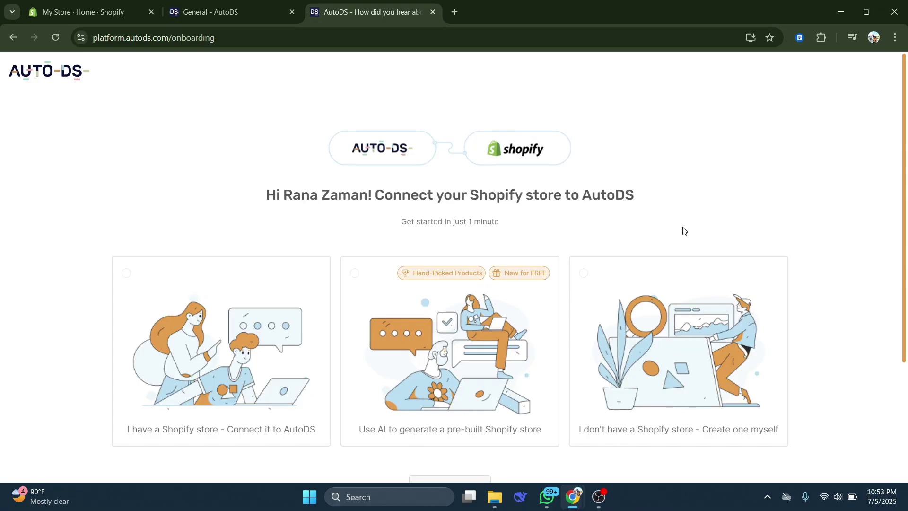
# - Bring up the Shopify admin home and scroll its setup guide showing 0 of 7 tasks
pyautogui.click(86, 14)
pyautogui.scroll(-6, 426, 277)
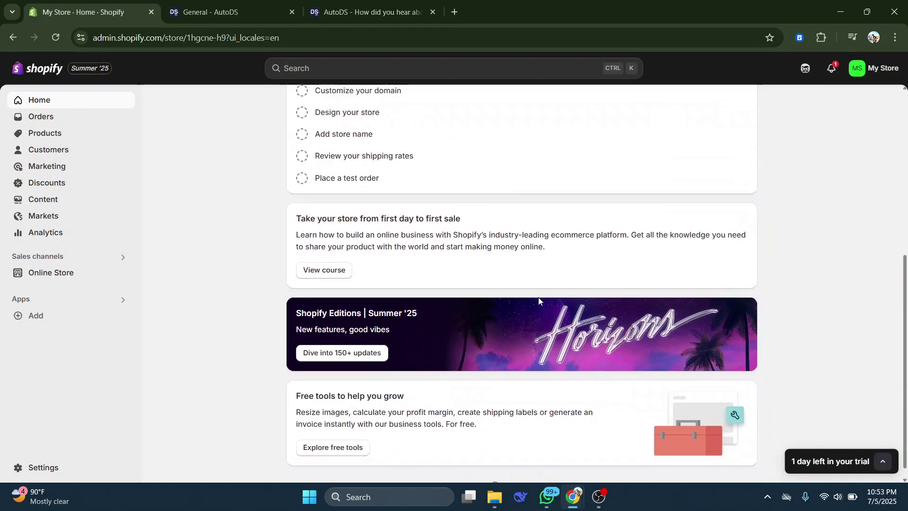
pyautogui.scroll(6, 364, 210)
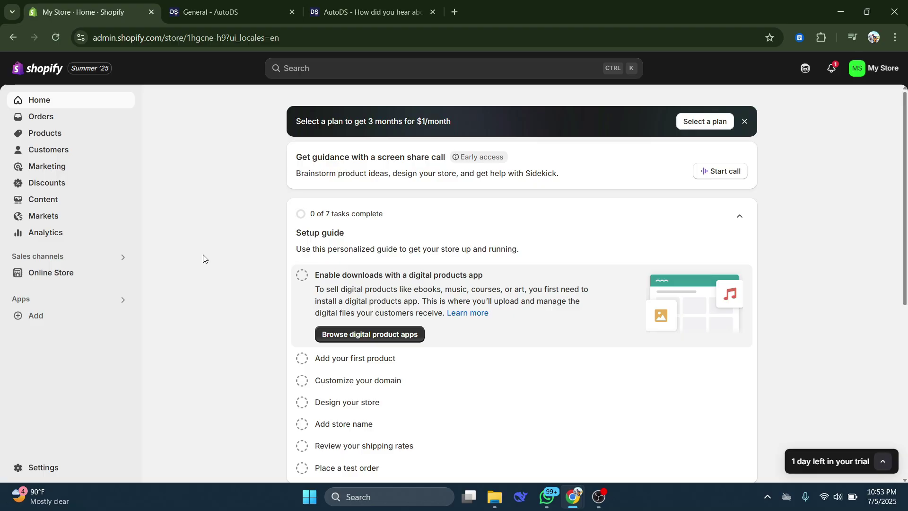
pyautogui.scroll(-6, 203, 258)
pyautogui.scroll(6, 263, 235)
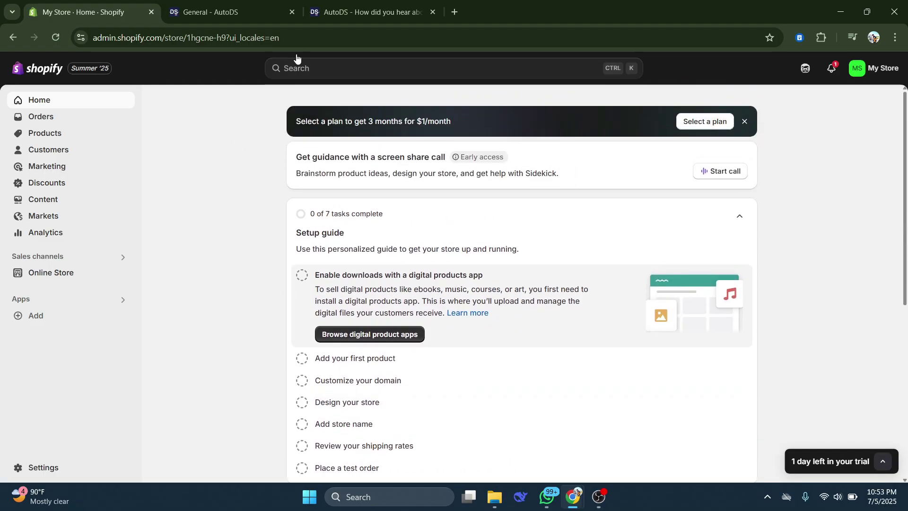
# - Choose 'I have a Shopify store - Connect it to AutoDS' in onboarding and continue
pyautogui.click(364, 12)
pyautogui.scroll(-1, 279, 338)
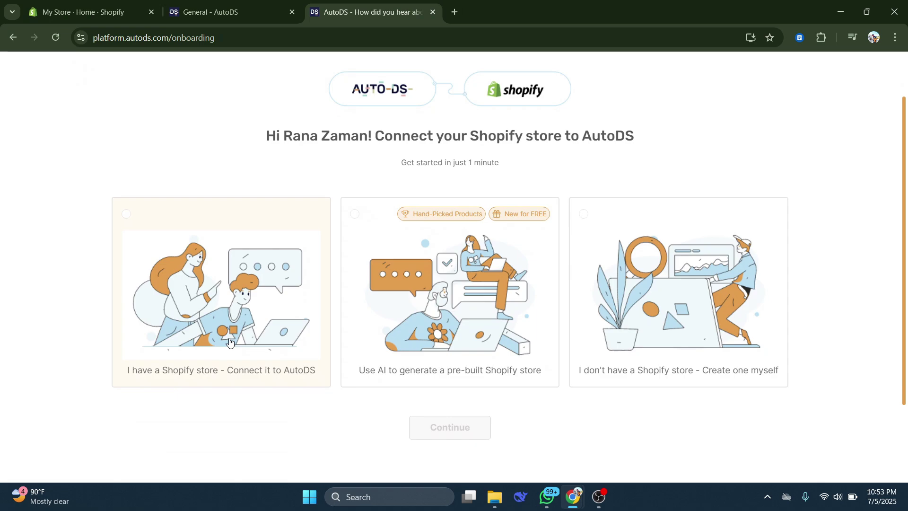
pyautogui.click(226, 337)
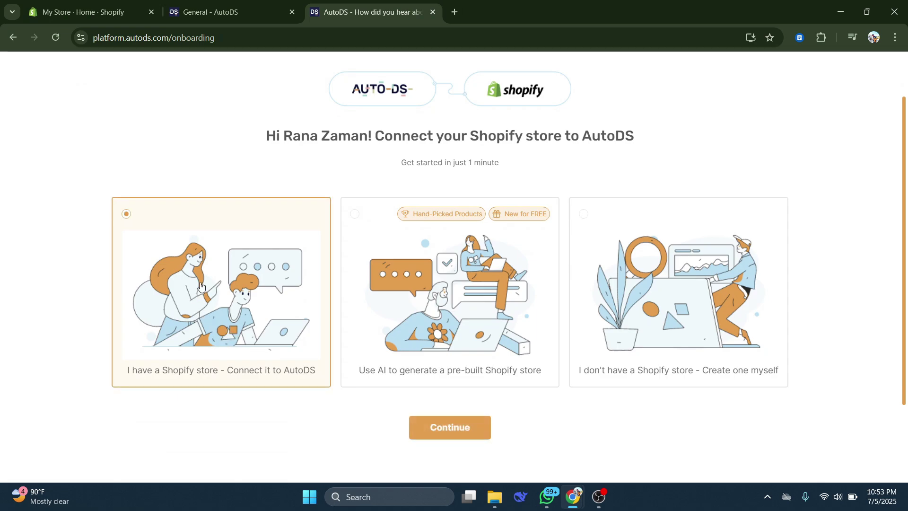
pyautogui.click(436, 429)
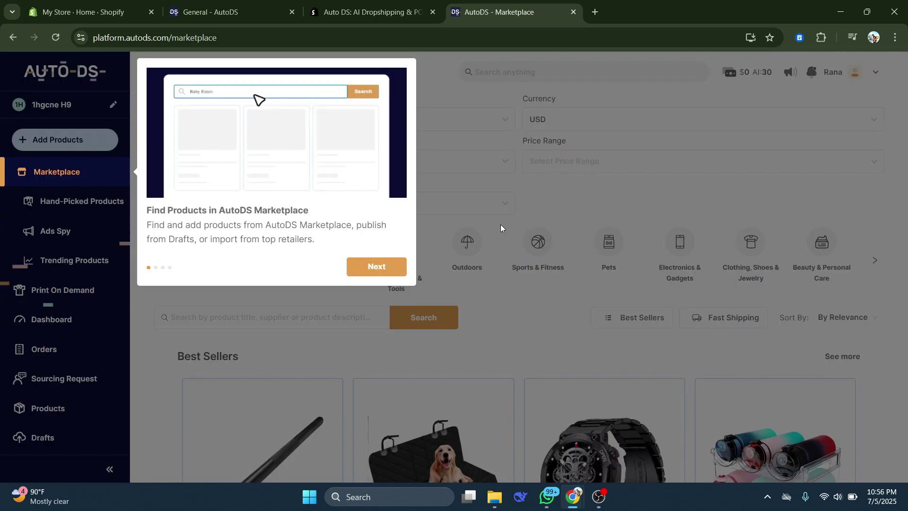
pyautogui.click(375, 263)
pyautogui.click(375, 260)
pyautogui.click(374, 464)
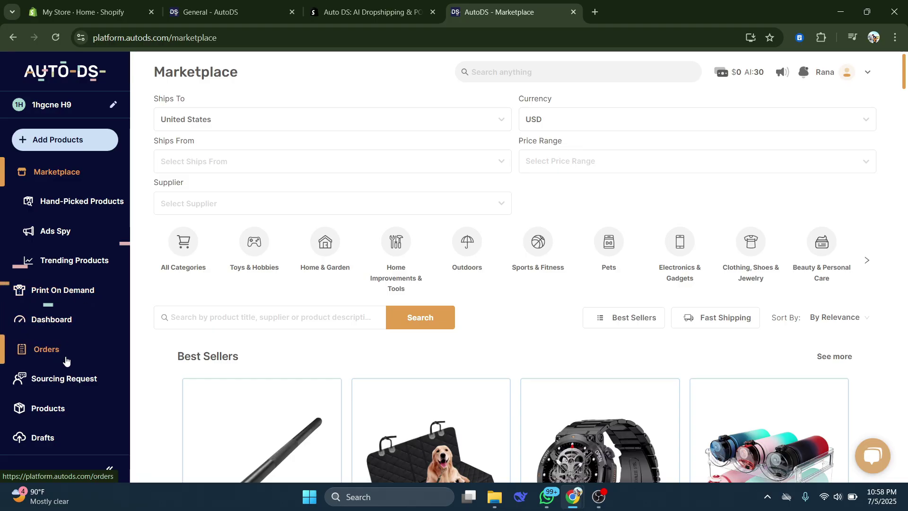
pyautogui.scroll(-3, 47, 378)
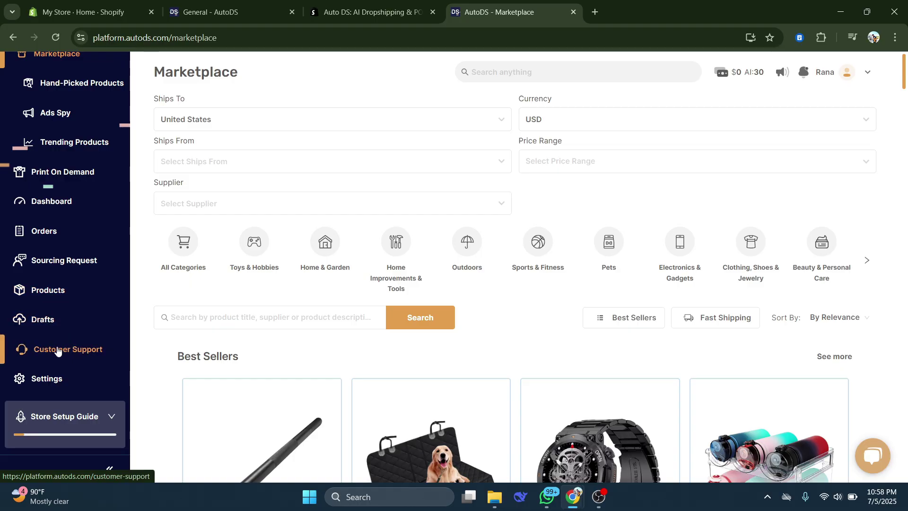
pyautogui.scroll(3, 56, 284)
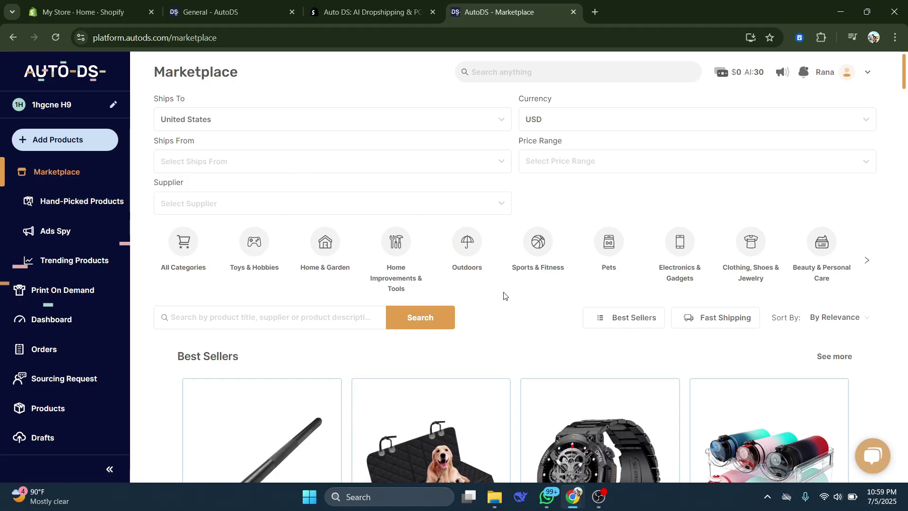
# - Set the Ships From filter to United States and browse the All Categories product grid
pyautogui.moveTo(154, 144); pyautogui.dragTo(196, 149)
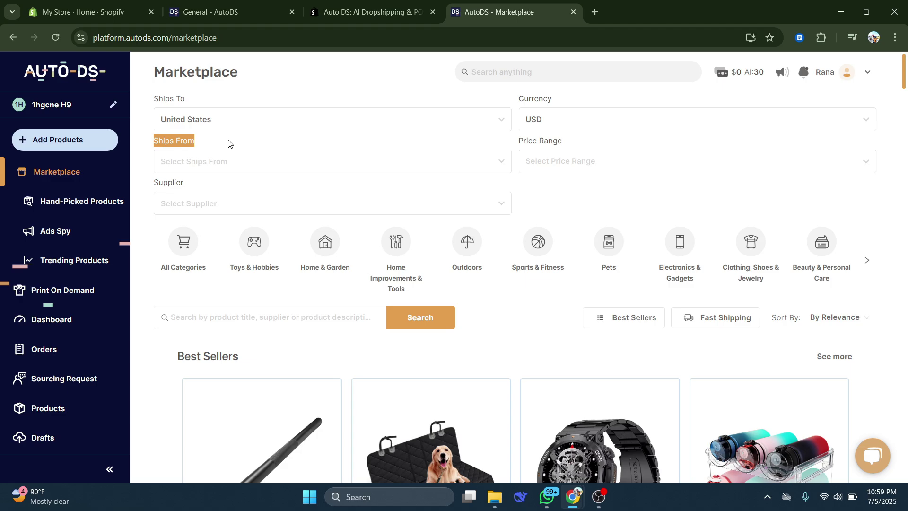
pyautogui.click(217, 164)
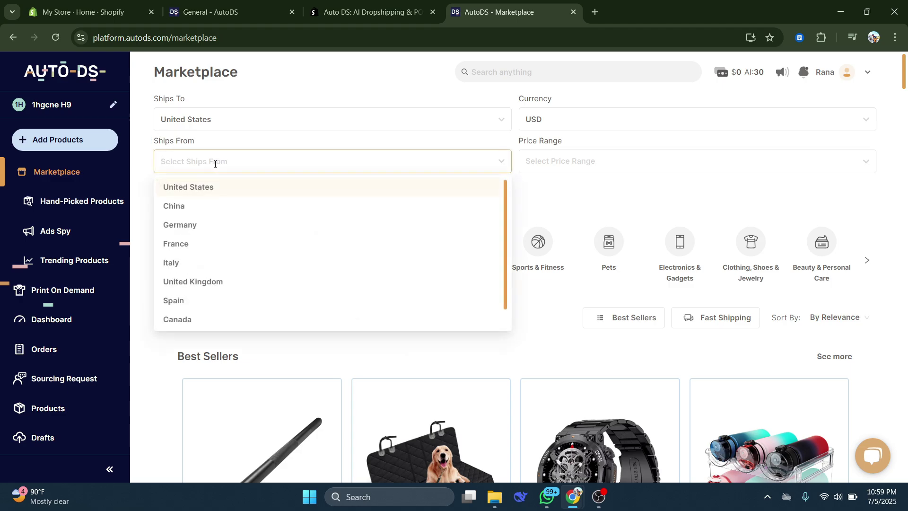
pyautogui.click(198, 188)
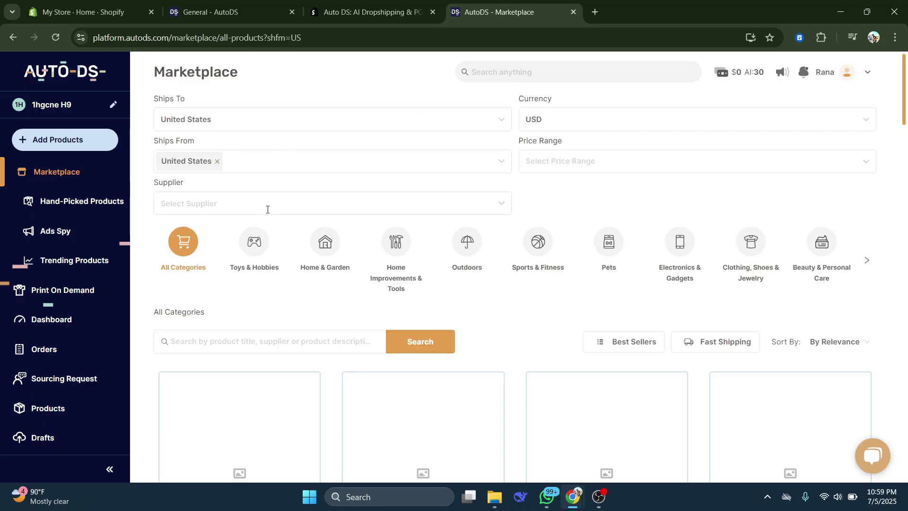
pyautogui.scroll(-5, 274, 202)
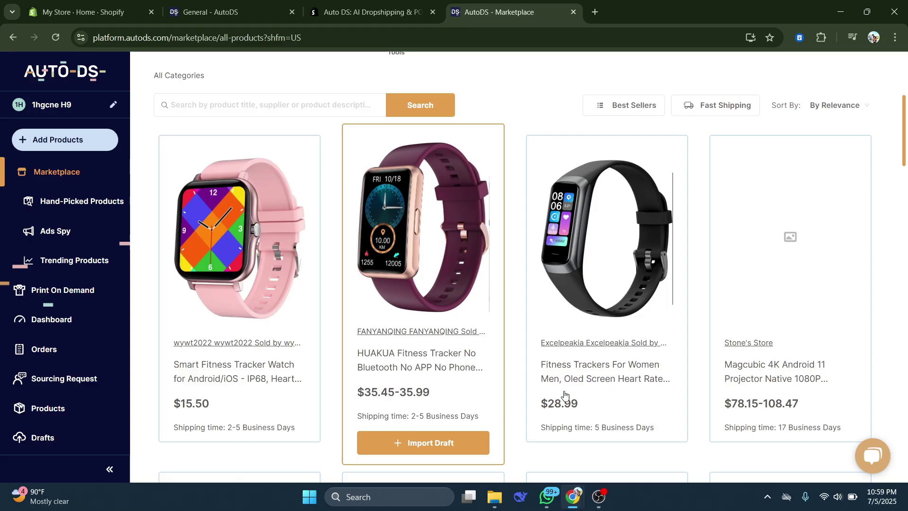
pyautogui.scroll(-4, 524, 427)
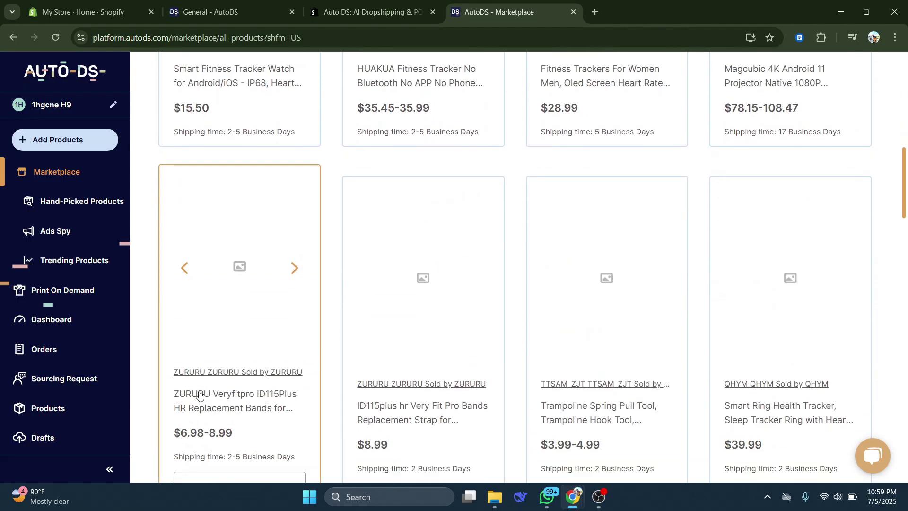
pyautogui.scroll(10, 433, 350)
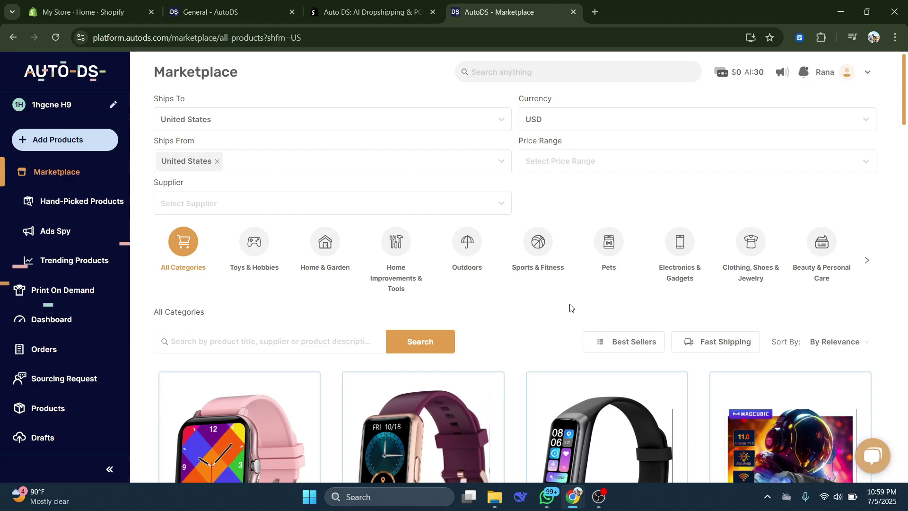
# - Filter the Marketplace to the Pets category and its Best Sellers
pyautogui.click(611, 250)
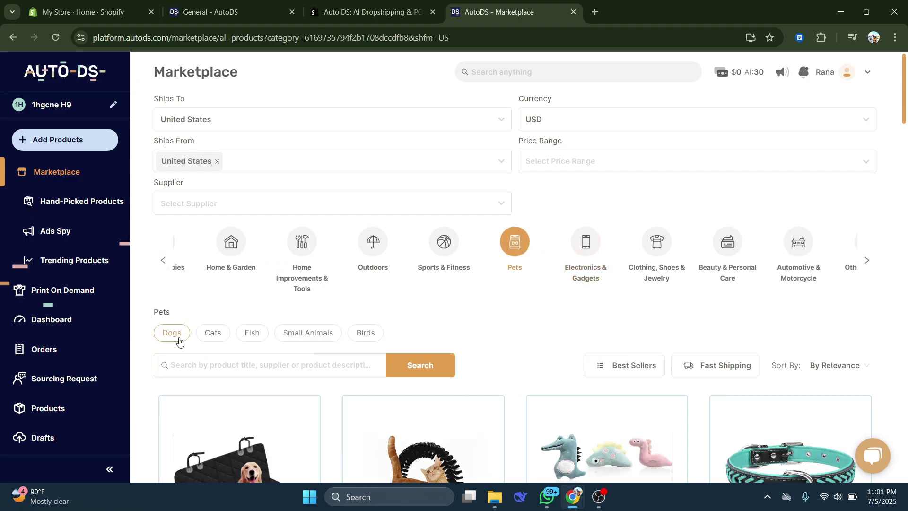
pyautogui.scroll(-1, 363, 333)
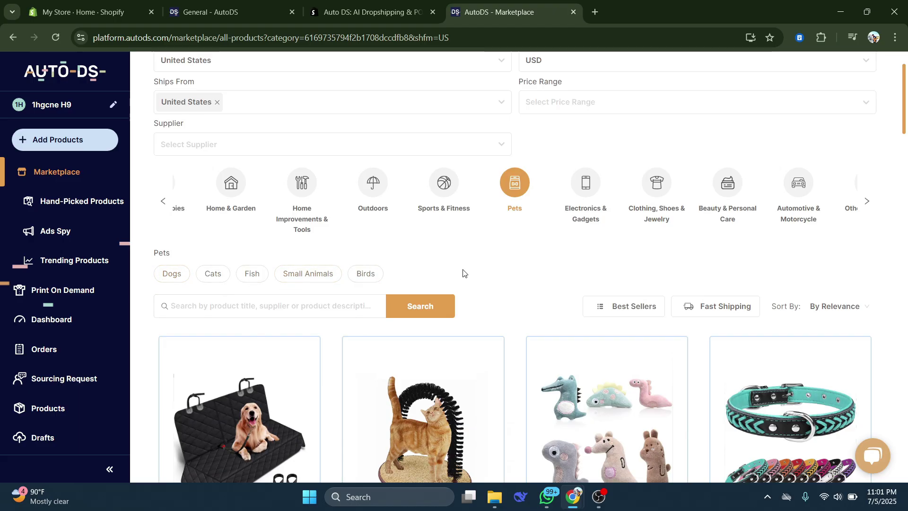
pyautogui.scroll(-2, 597, 259)
pyautogui.click(619, 189)
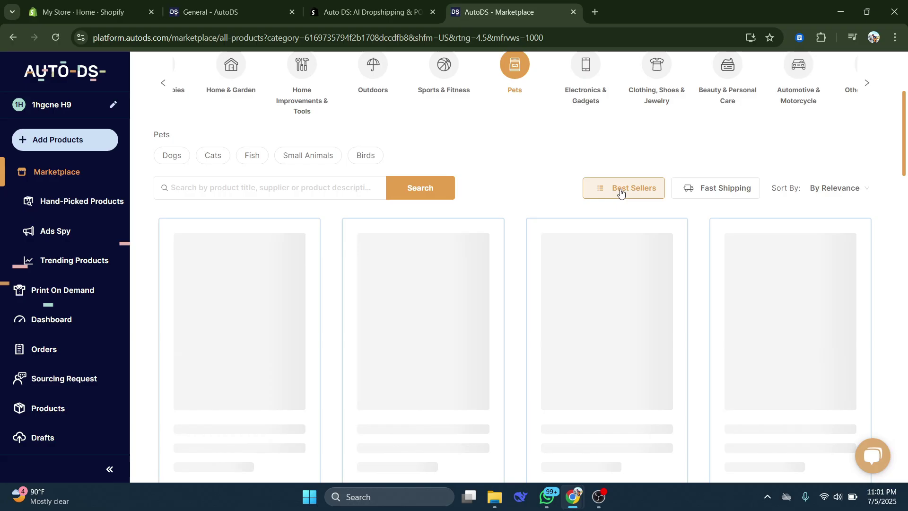
pyautogui.scroll(-1, 407, 369)
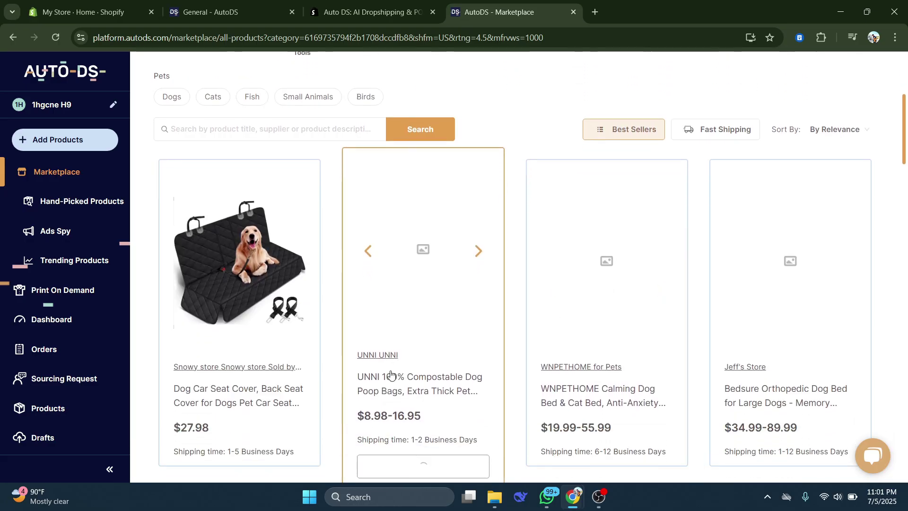
pyautogui.scroll(-1, 236, 263)
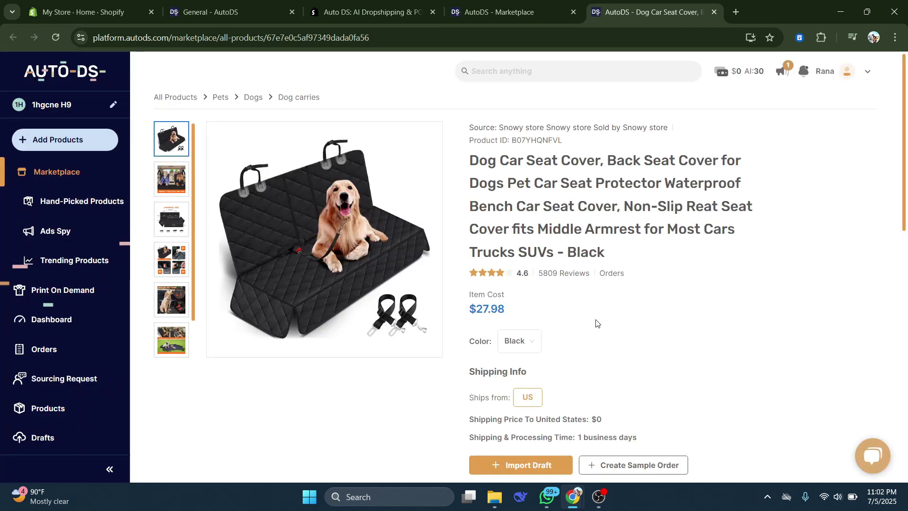
# - Keep Black as the seat cover colour and view the Universal Size and Easy to Install pictures
pyautogui.click(514, 348)
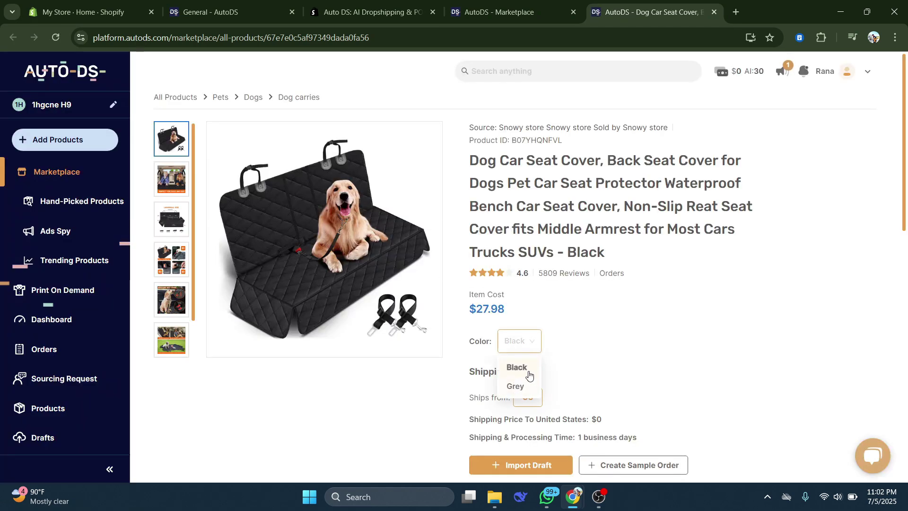
pyautogui.click(177, 178)
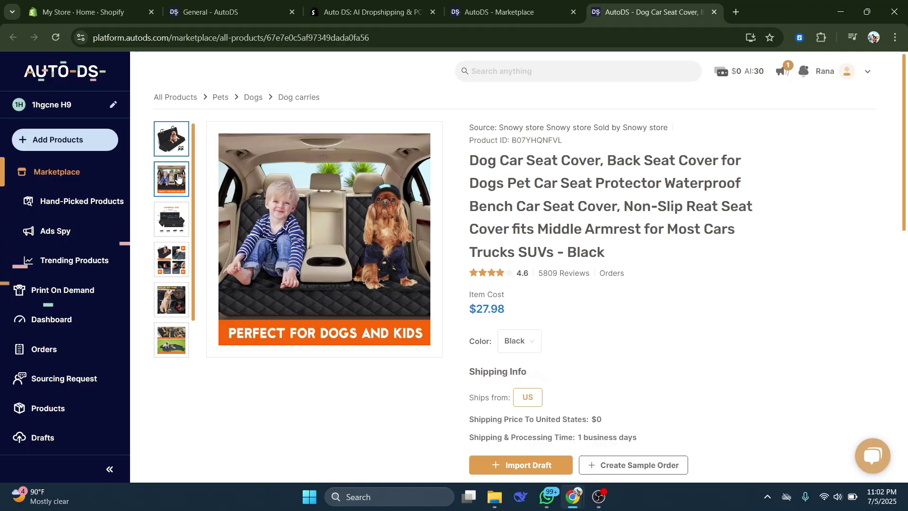
pyautogui.click(172, 220)
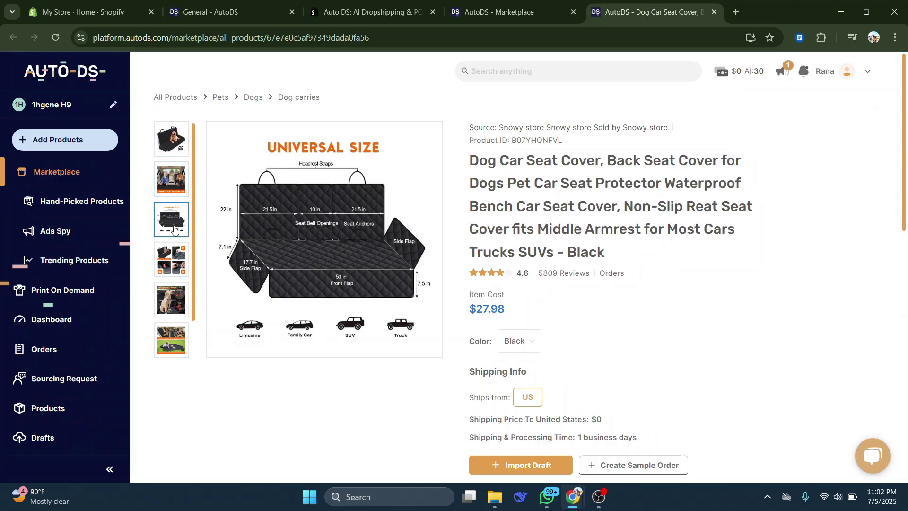
pyautogui.click(176, 266)
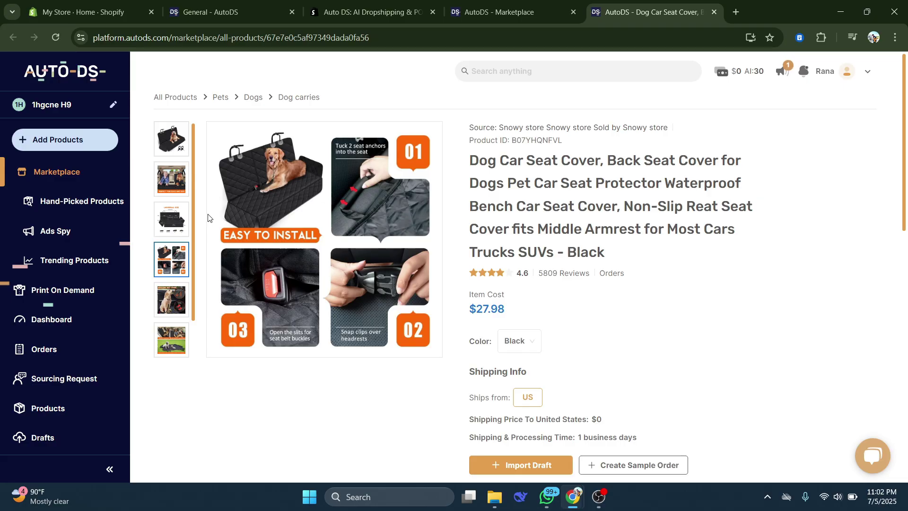
# - Check the $27.98 cost, free US shipping and 1 business day processing time
pyautogui.scroll(-1, 477, 380)
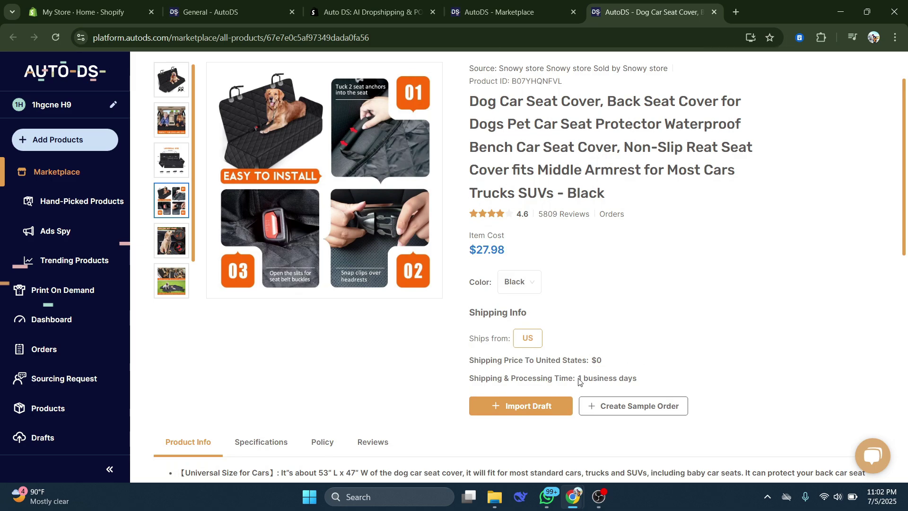
pyautogui.moveTo(579, 381); pyautogui.dragTo(661, 382)
pyautogui.click(705, 338)
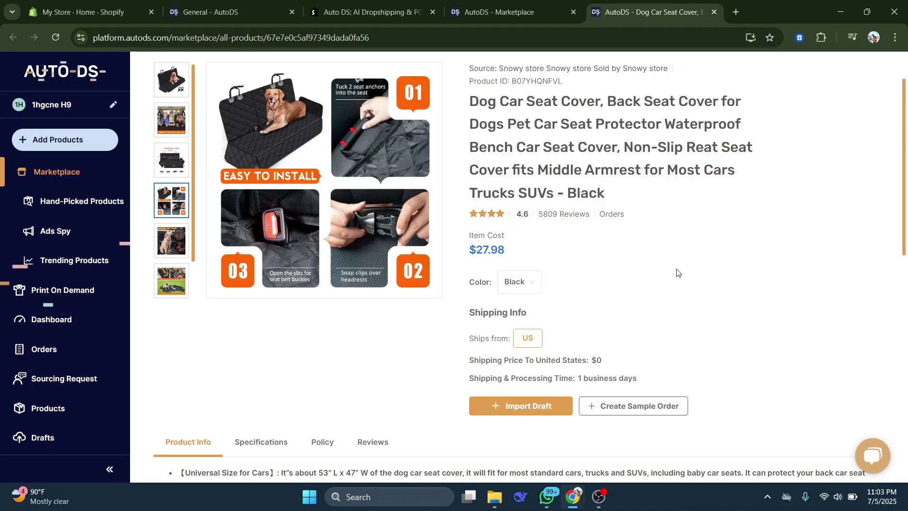
pyautogui.scroll(1, 616, 310)
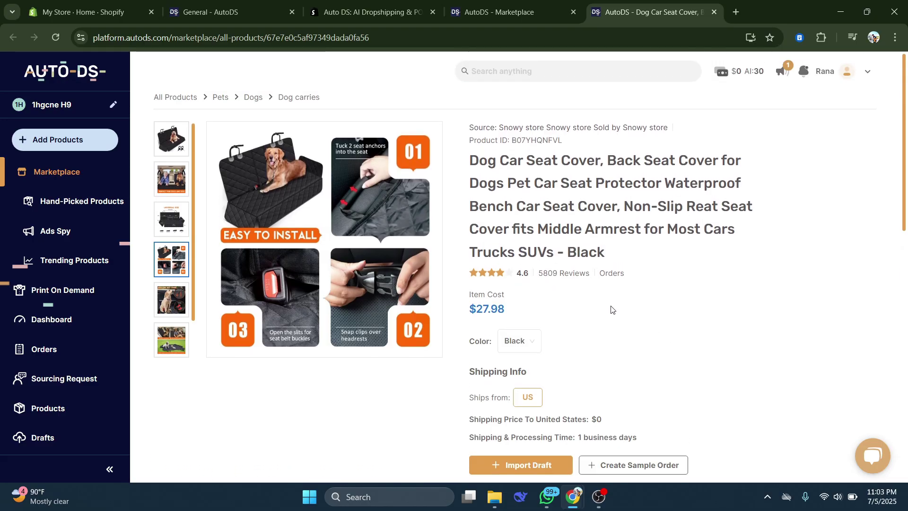
pyautogui.scroll(-1, 612, 294)
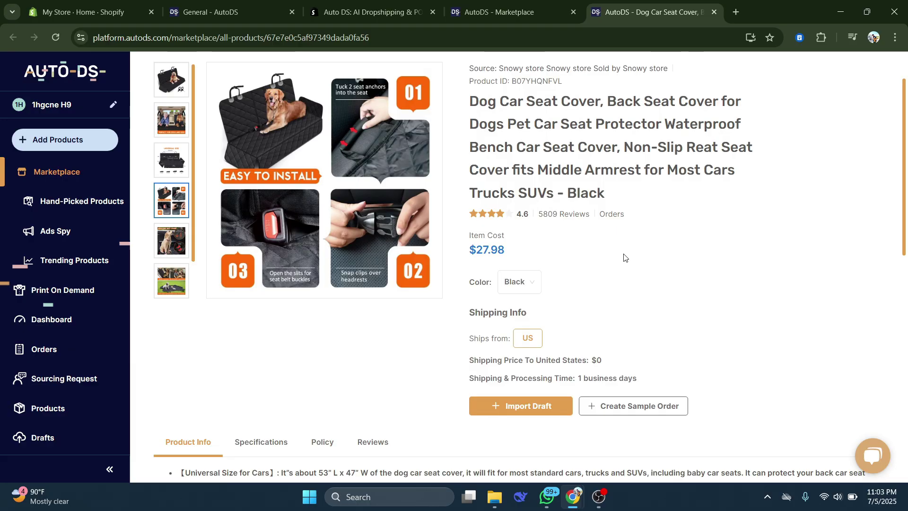
# - Import the Dog Car Seat Cover as a draft and expand it in the Drafts list
pyautogui.click(524, 407)
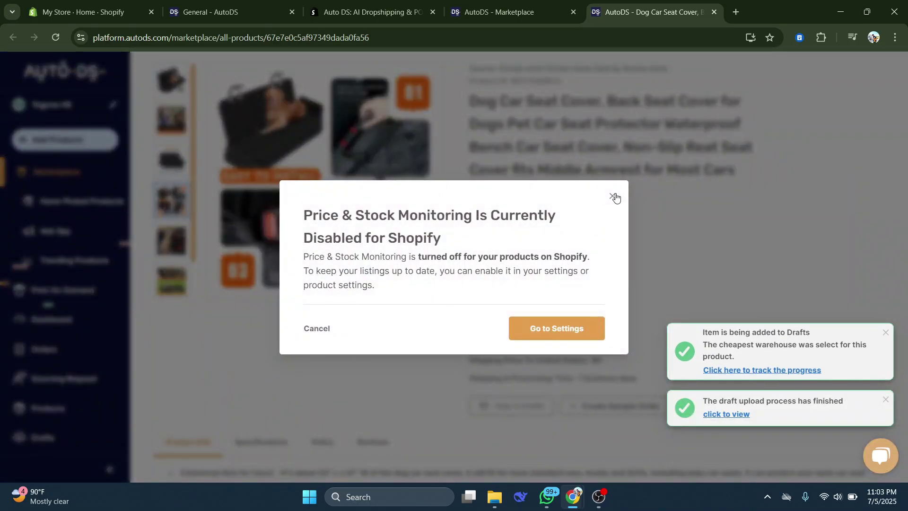
pyautogui.click(613, 196)
pyautogui.scroll(-3, 35, 345)
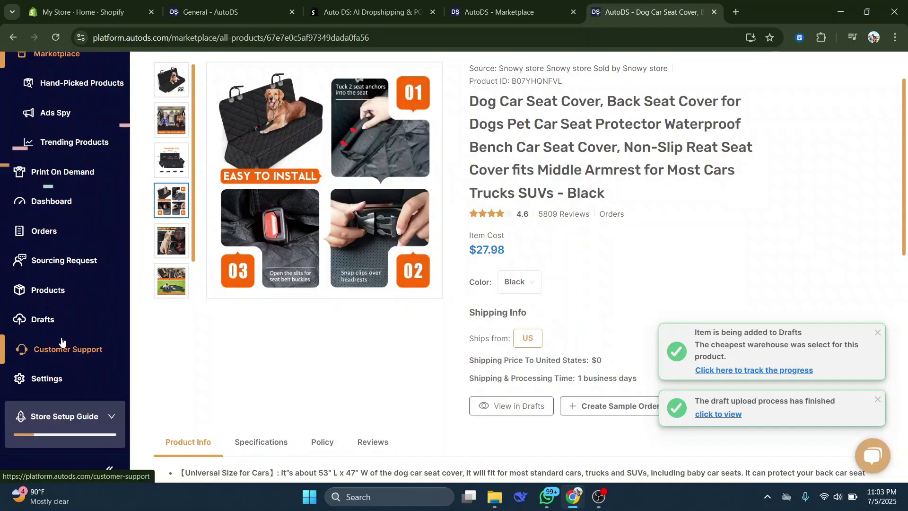
pyautogui.click(56, 320)
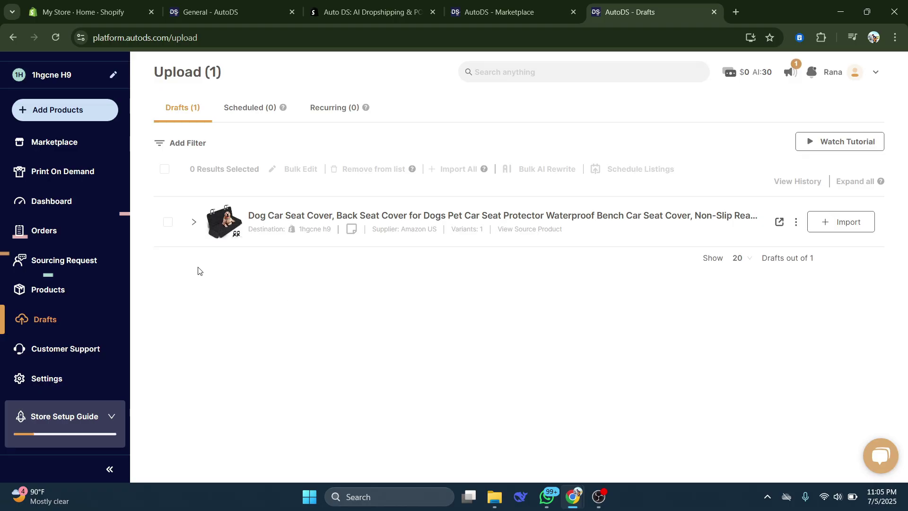
pyautogui.click(195, 222)
pyautogui.scroll(-3, 471, 262)
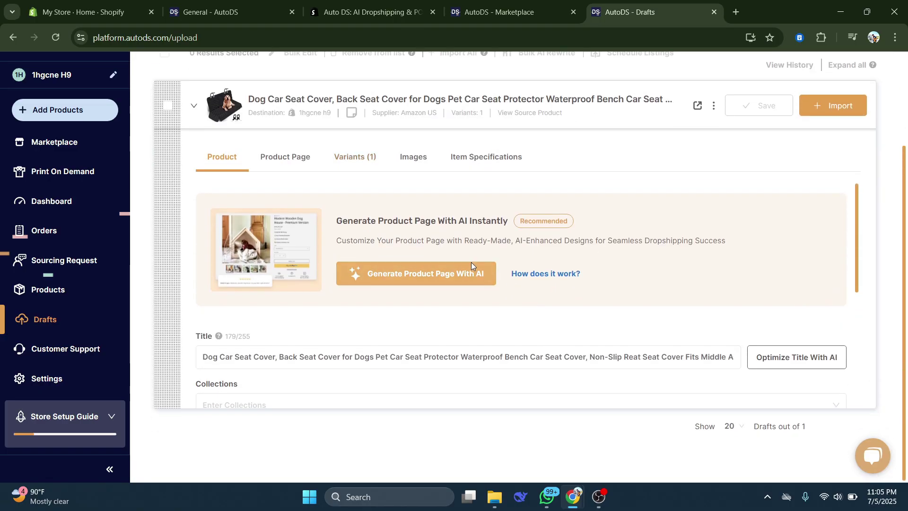
# - AI-write a more sellable title and description at Balanced temperature and save them
pyautogui.click(795, 360)
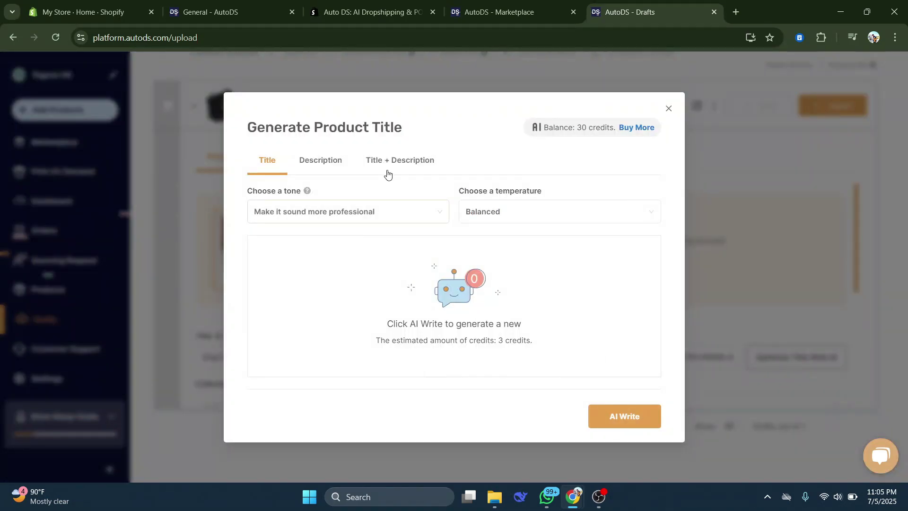
pyautogui.click(388, 167)
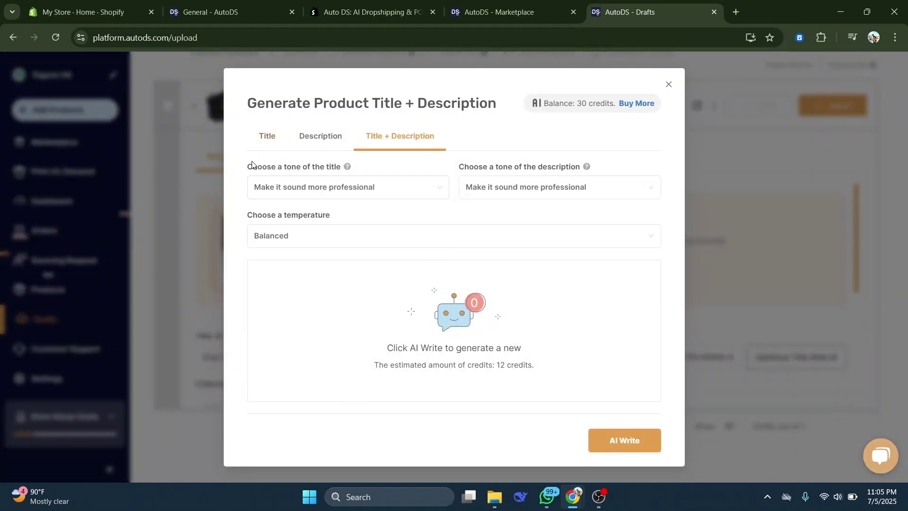
pyautogui.click(321, 188)
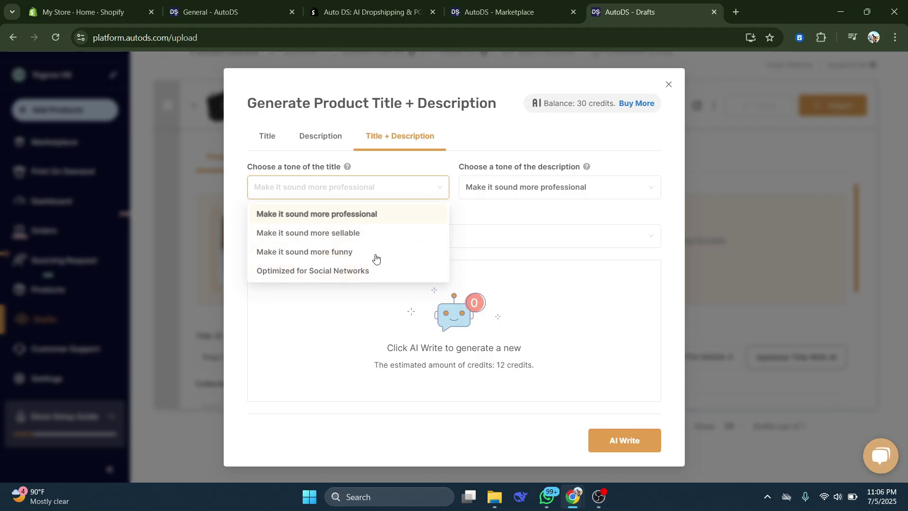
pyautogui.click(298, 232)
pyautogui.click(487, 190)
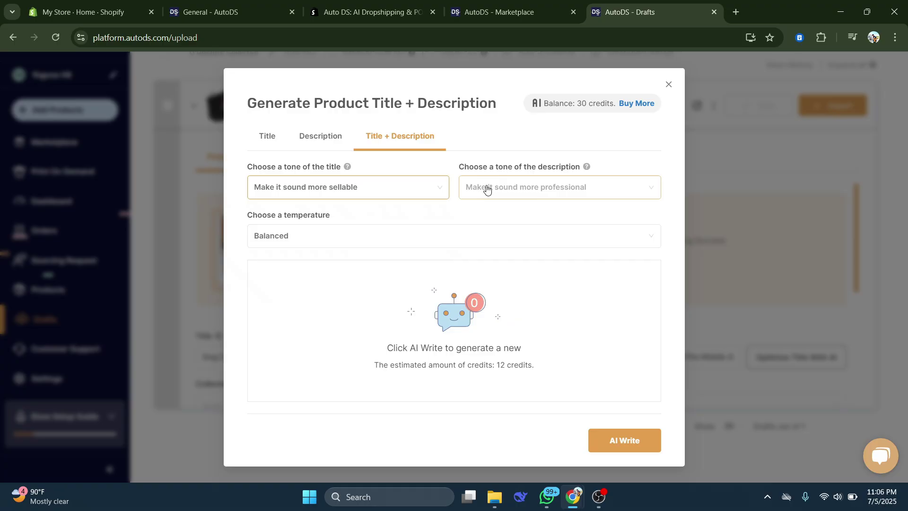
pyautogui.click(531, 234)
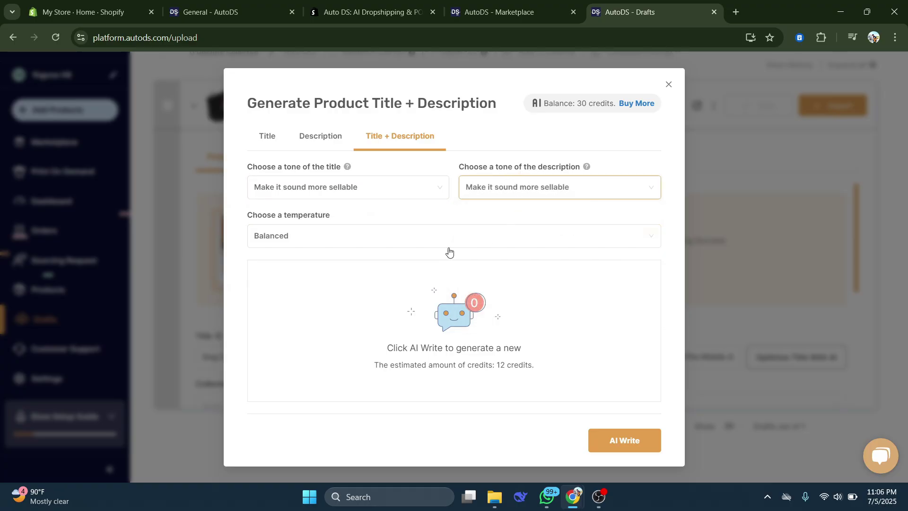
pyautogui.click(305, 240)
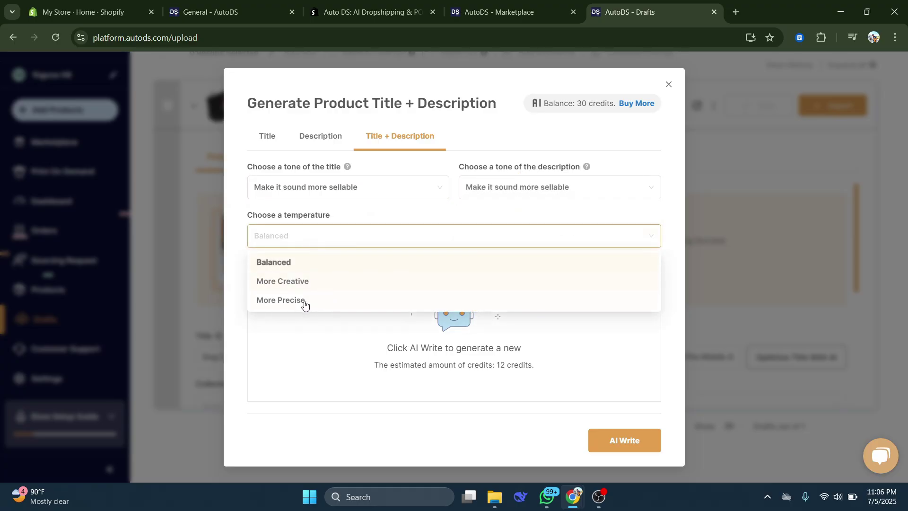
pyautogui.click(285, 264)
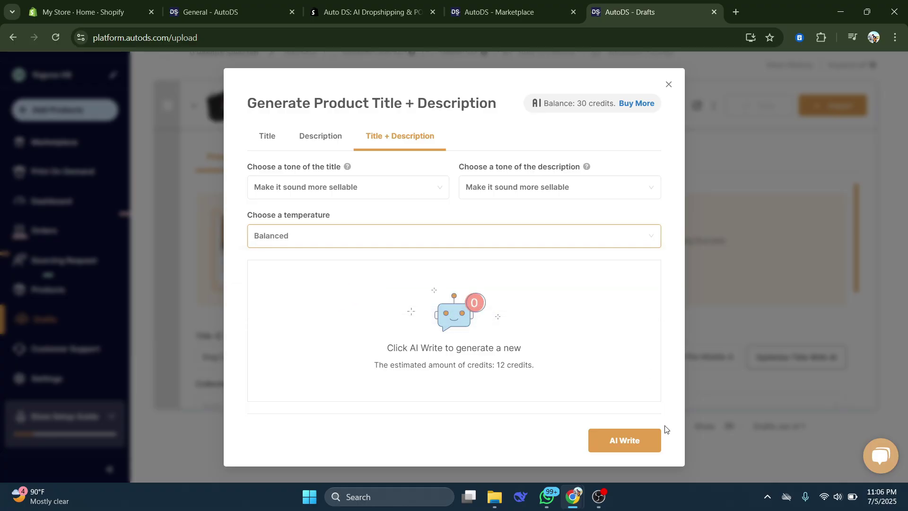
pyautogui.click(625, 442)
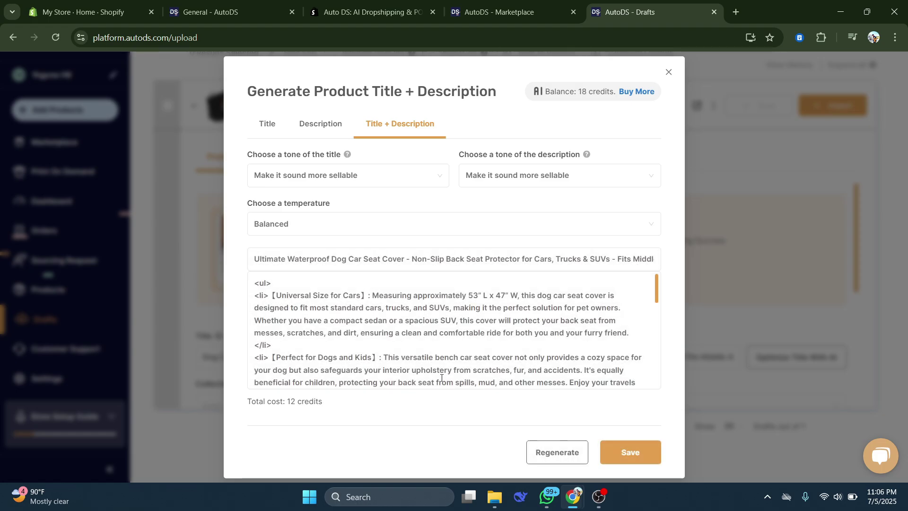
pyautogui.scroll(-2, 407, 327)
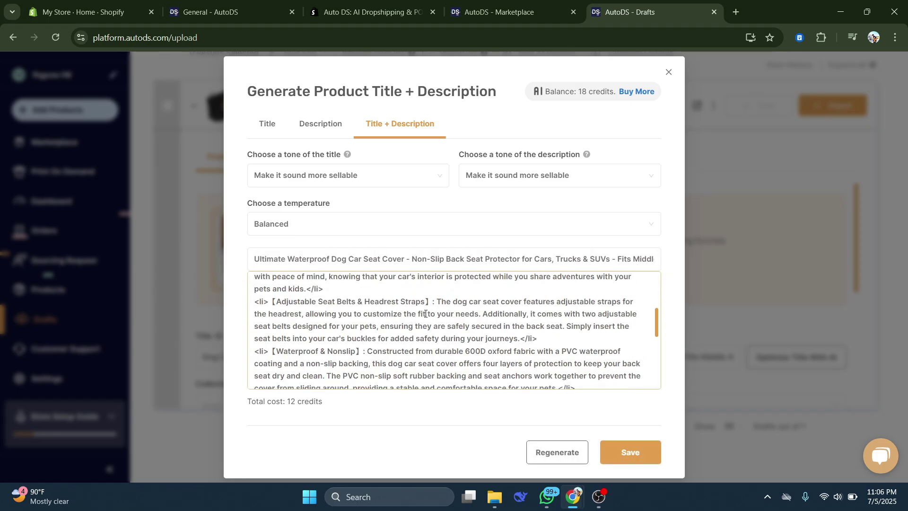
pyautogui.click(631, 452)
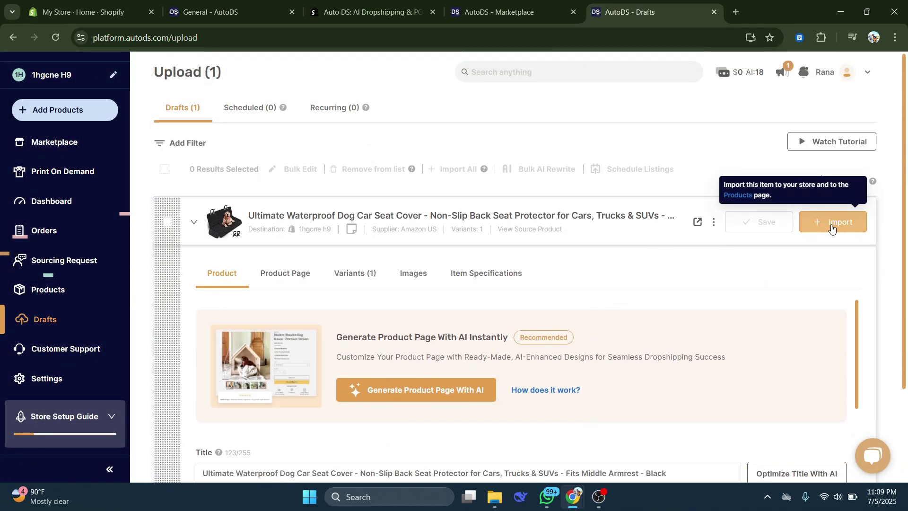
# - Import the dog car seat cover draft into the store and start a Single Product add
pyautogui.click(831, 228)
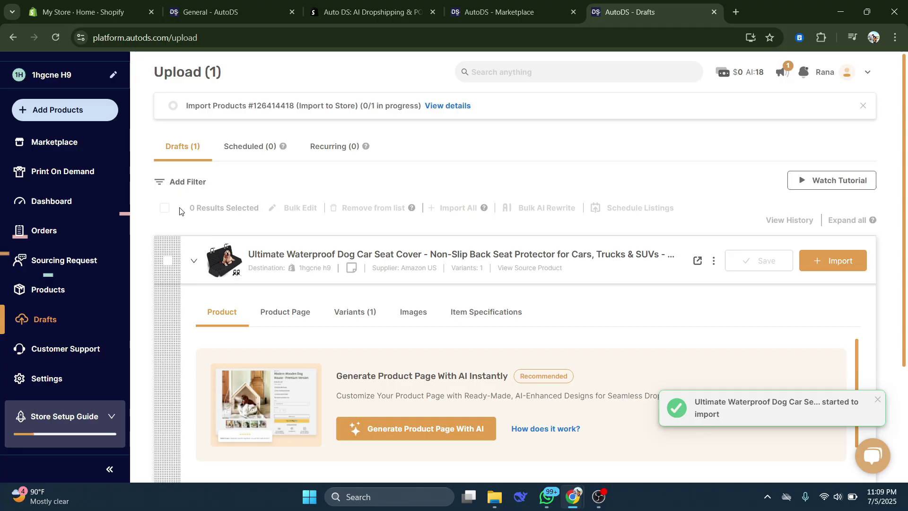
pyautogui.click(57, 114)
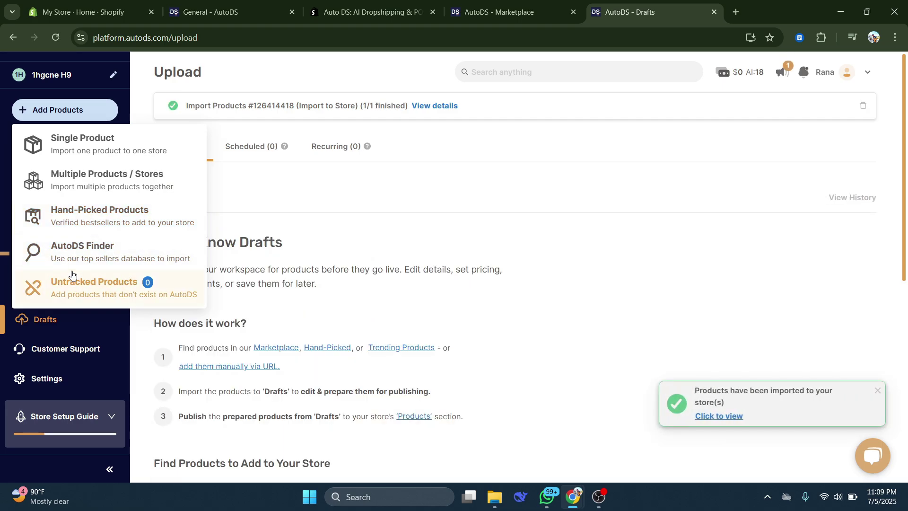
pyautogui.click(88, 149)
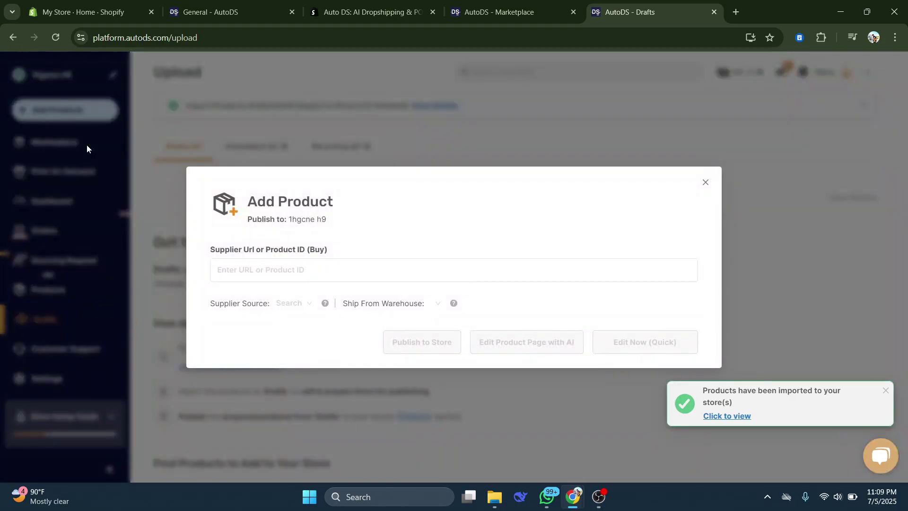
# - Browse the available options in the Supplier Source dropdown
pyautogui.click(275, 304)
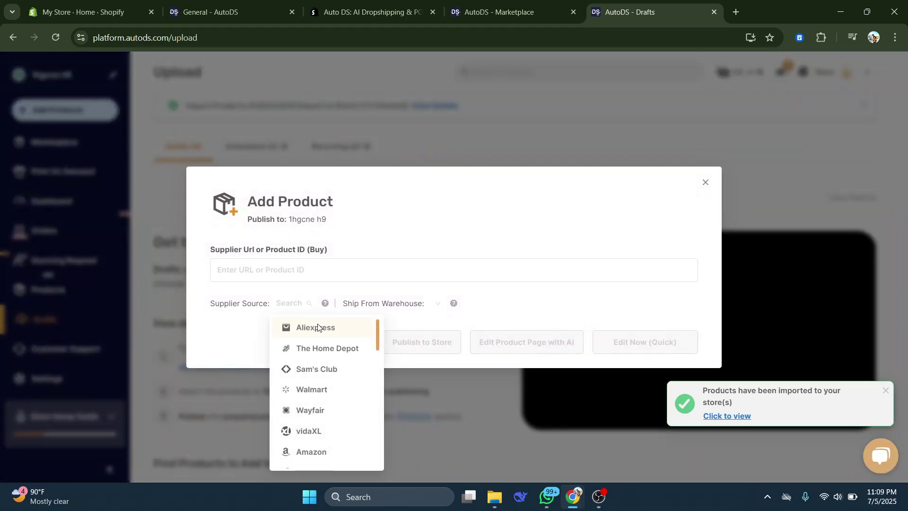
pyautogui.scroll(-5, 326, 358)
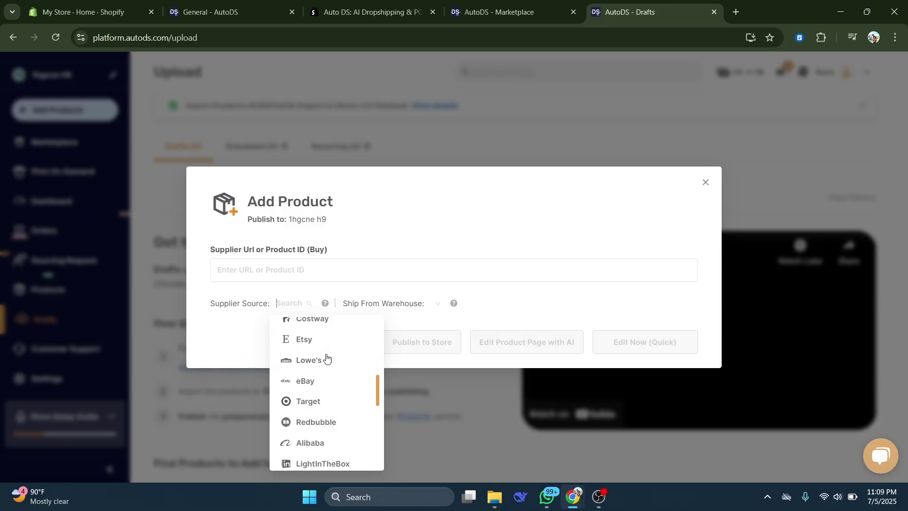
pyautogui.scroll(-5, 327, 358)
pyautogui.scroll(5, 298, 440)
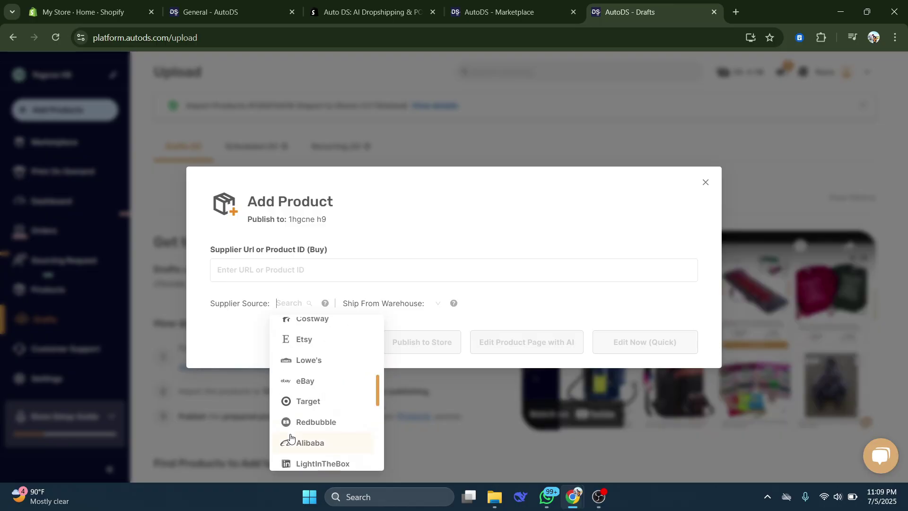
pyautogui.scroll(5, 290, 435)
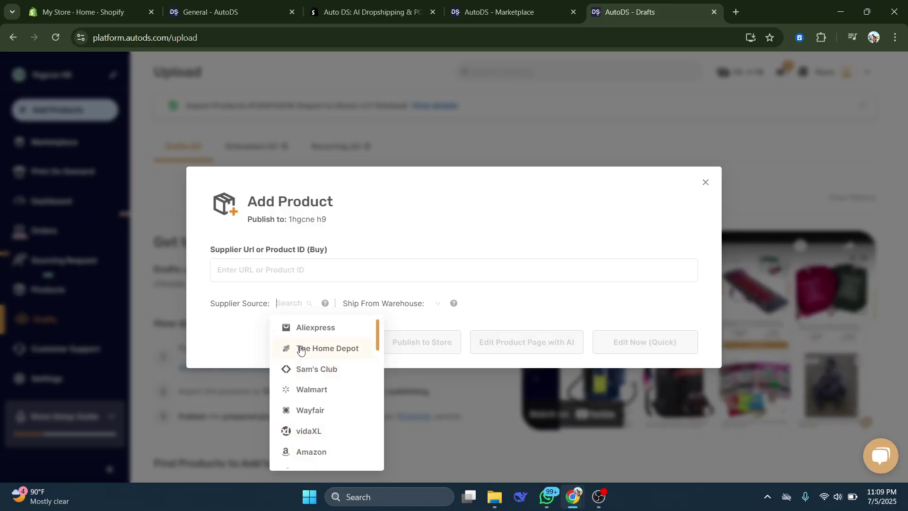
pyautogui.click(241, 337)
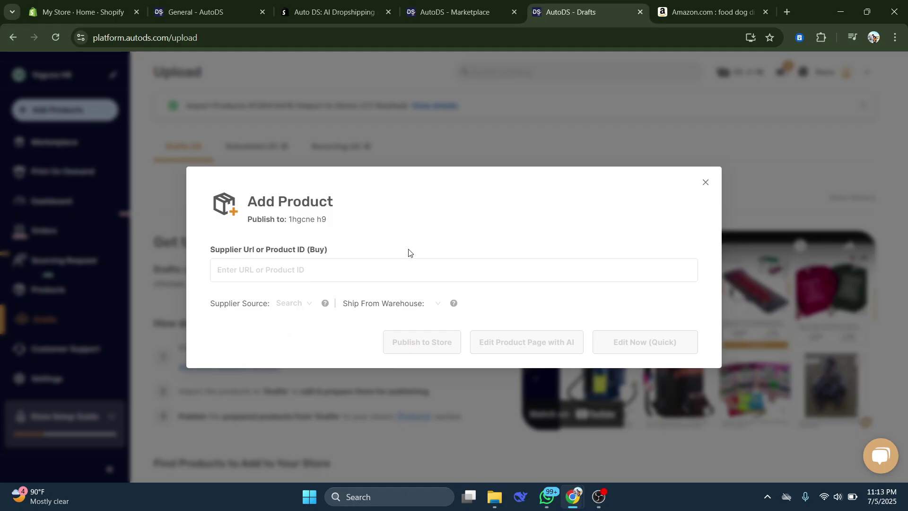
# - Copy the Amazon Automatic Cat Feeder Food Dispenser page URL and return to AutoDS
pyautogui.click(703, 10)
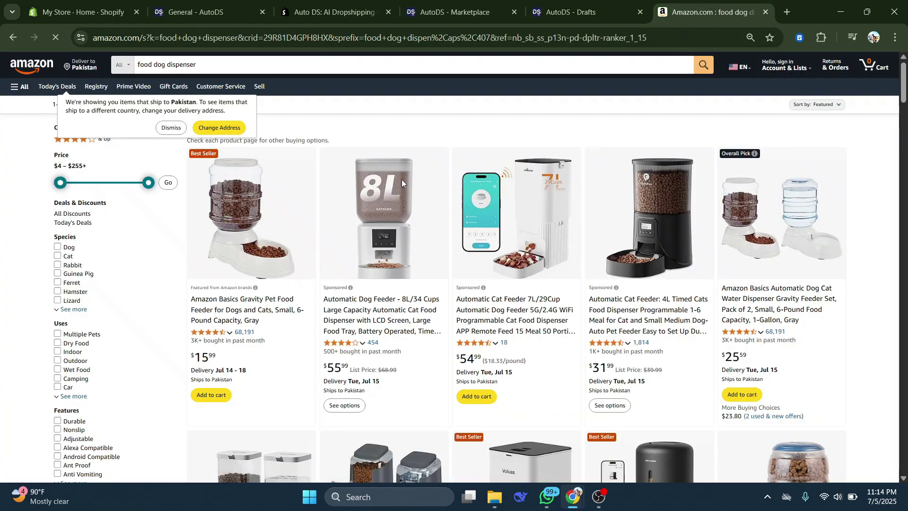
pyautogui.scroll(-5, 343, 221)
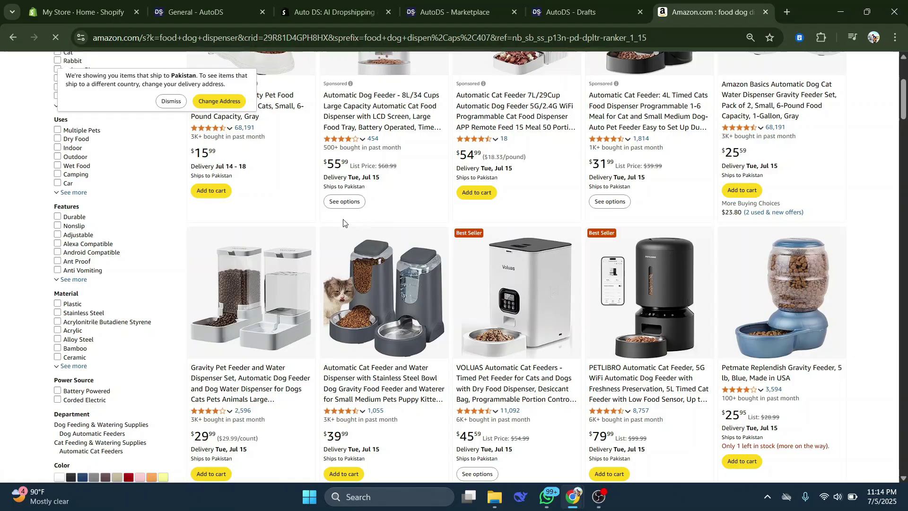
pyautogui.scroll(-12, 343, 221)
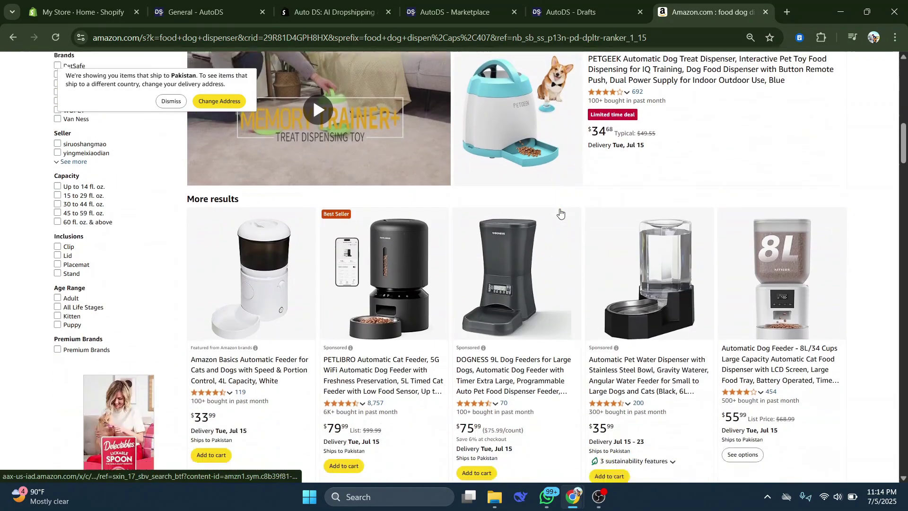
pyautogui.scroll(-15, 558, 213)
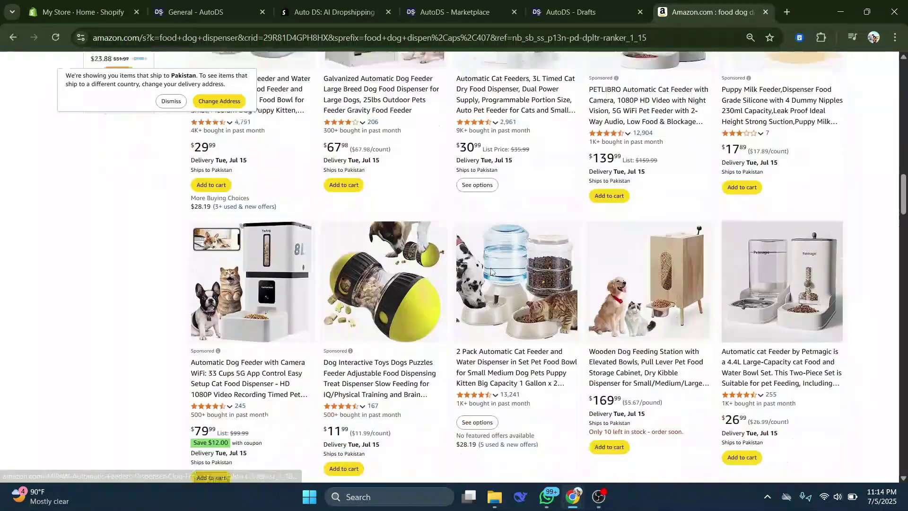
pyautogui.scroll(-15, 491, 272)
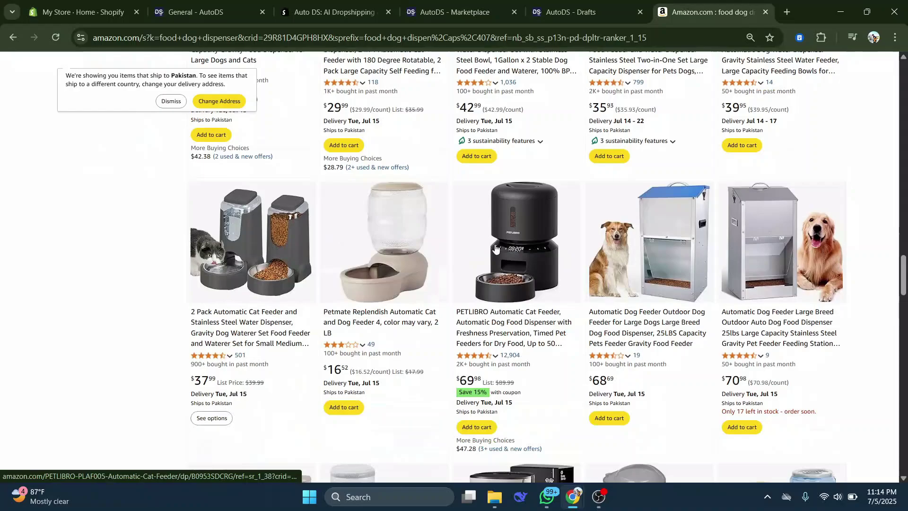
pyautogui.scroll(-7, 492, 249)
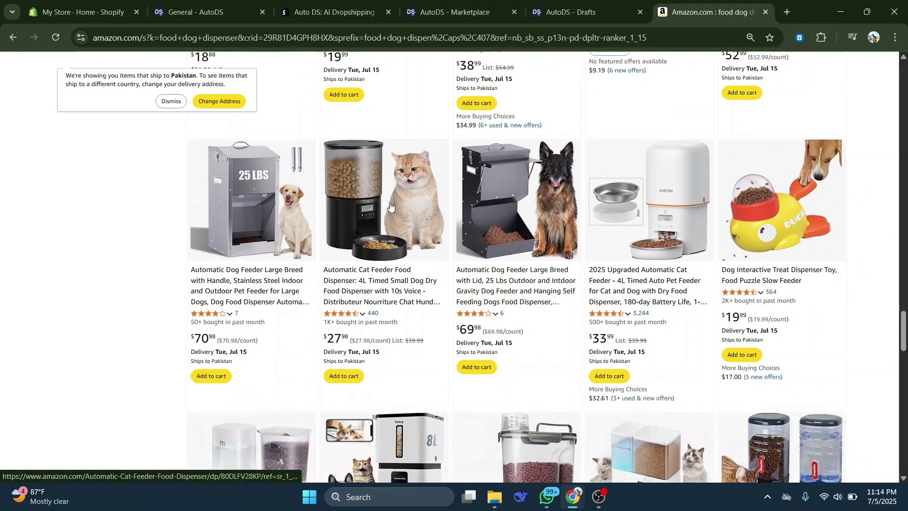
pyautogui.click(389, 204)
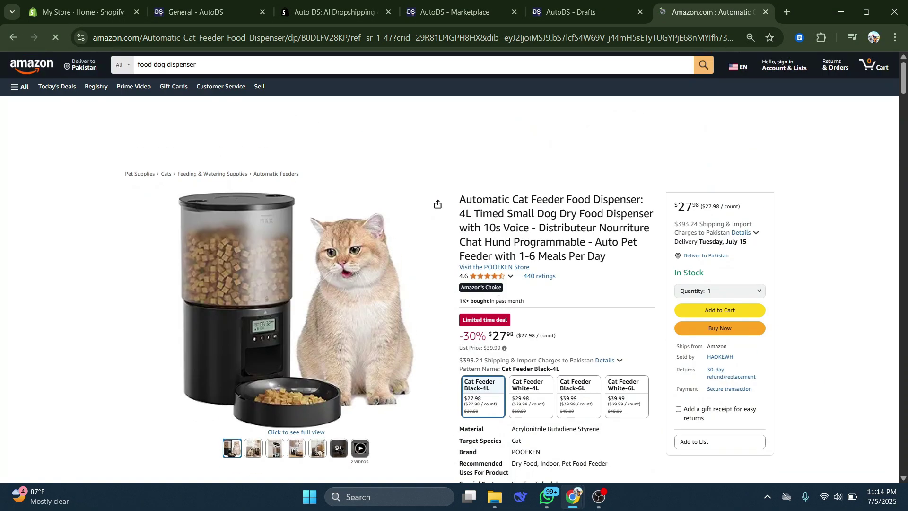
pyautogui.click(295, 39)
pyautogui.rightClick(295, 39)
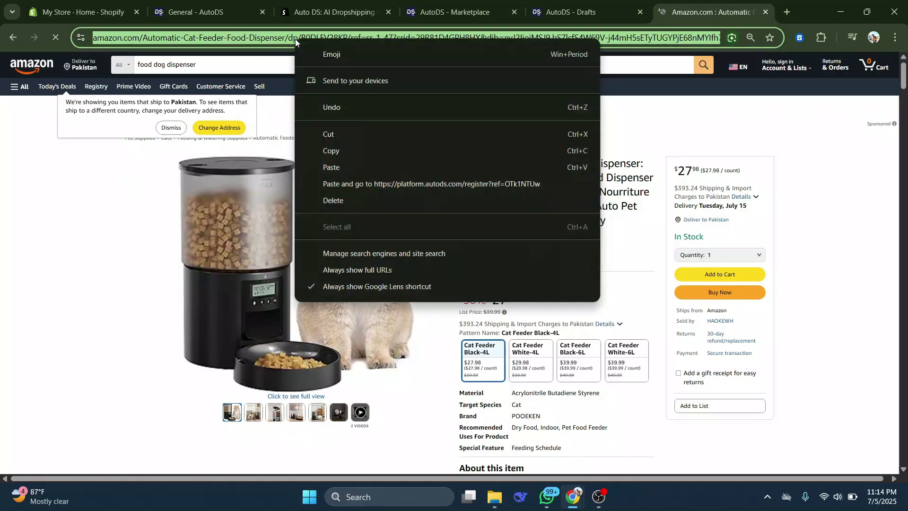
pyautogui.click(339, 151)
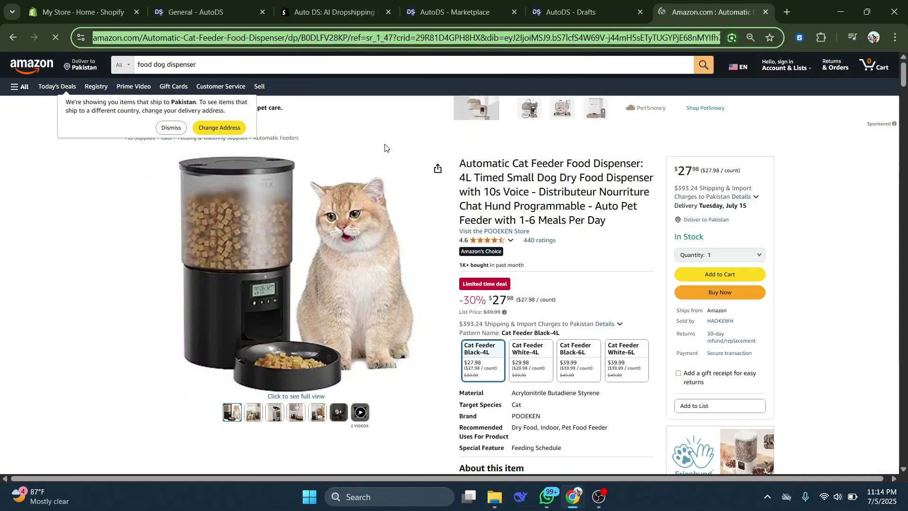
pyautogui.click(572, 12)
# - Paste the Amazon cat feeder link as a Quick draft and save an AI-written title and description
pyautogui.click(321, 272)
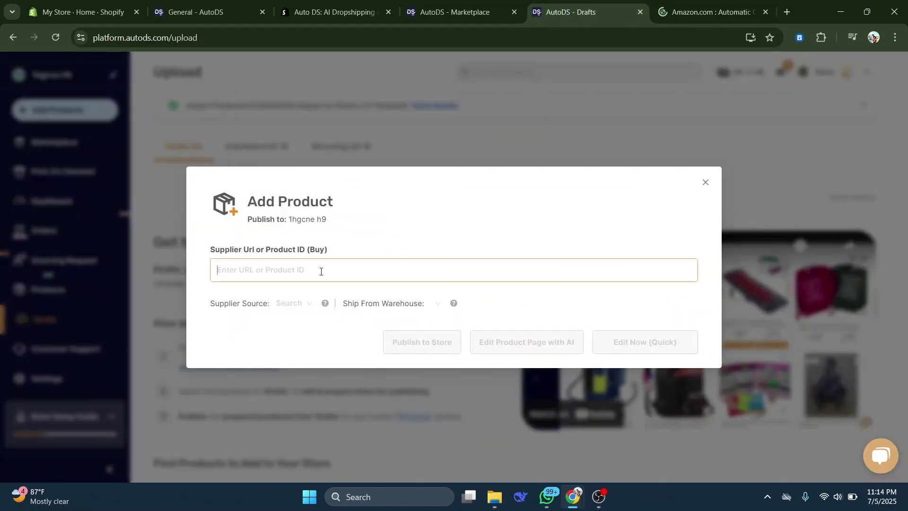
pyautogui.hotkey('ctrl', 'v')
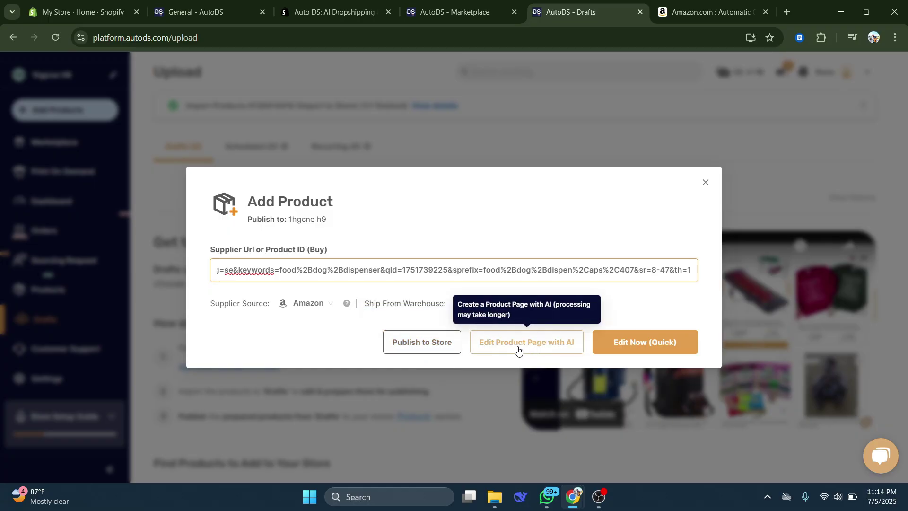
pyautogui.click(634, 348)
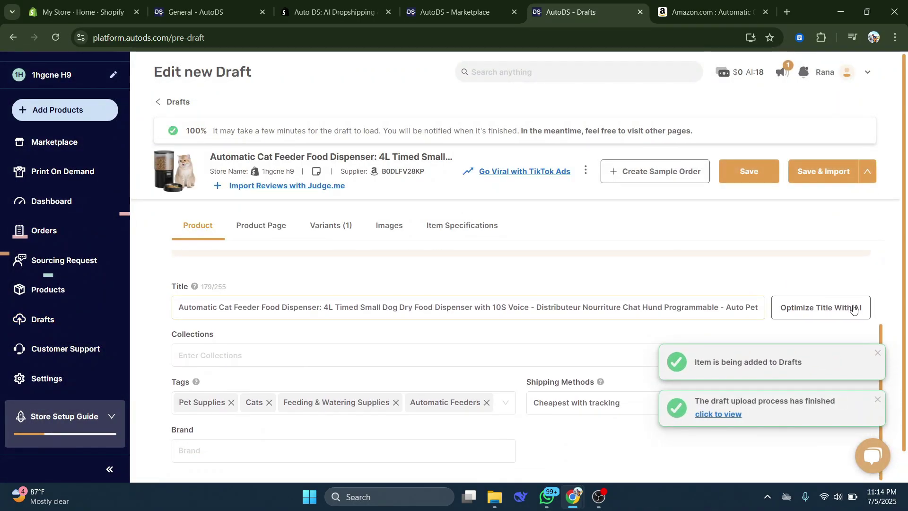
pyautogui.click(817, 310)
pyautogui.click(396, 161)
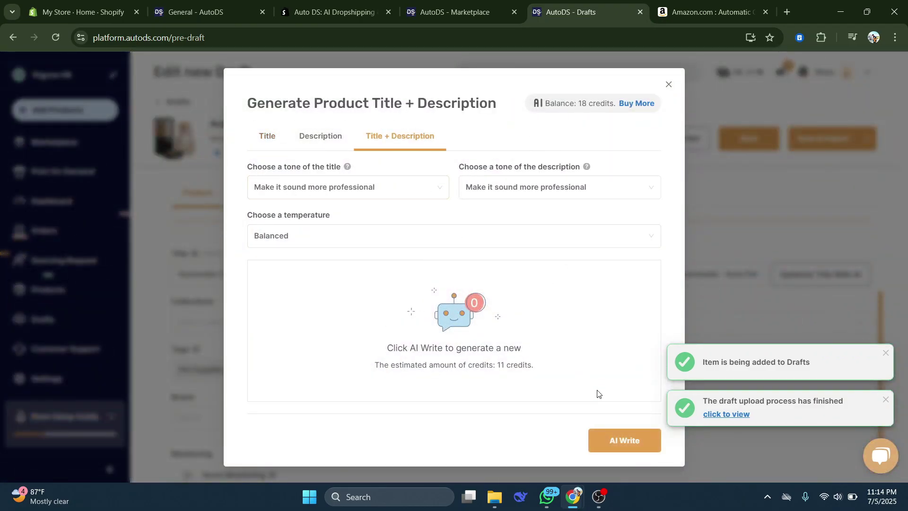
pyautogui.click(610, 439)
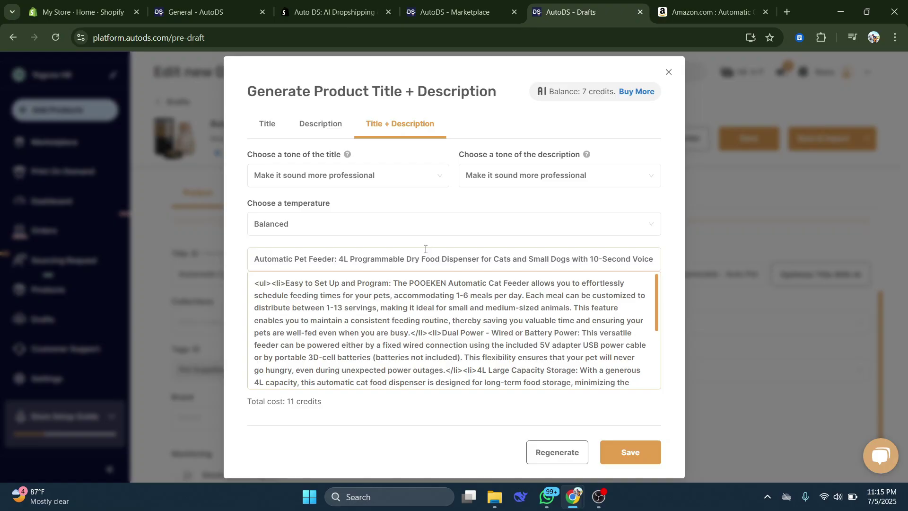
pyautogui.click(624, 452)
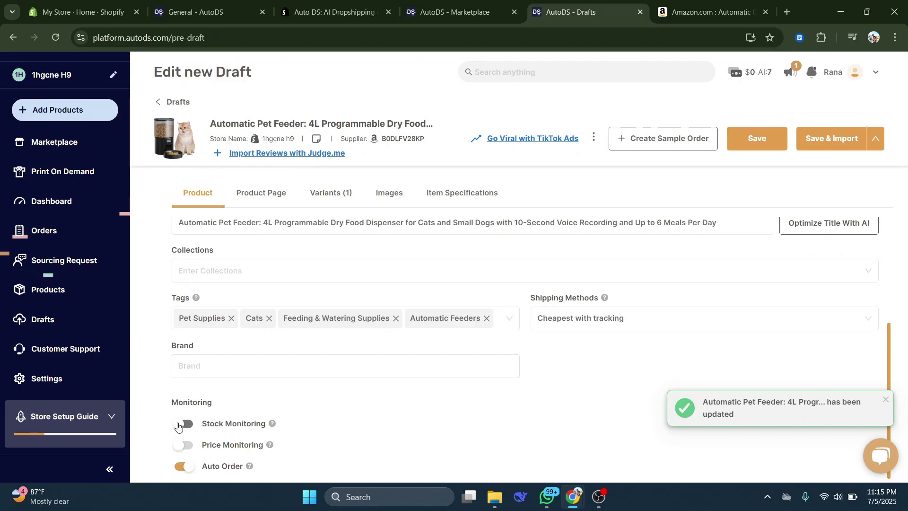
# - Turn on stock monitoring for the cat feeder draft and save-import it to the store
pyautogui.click(184, 424)
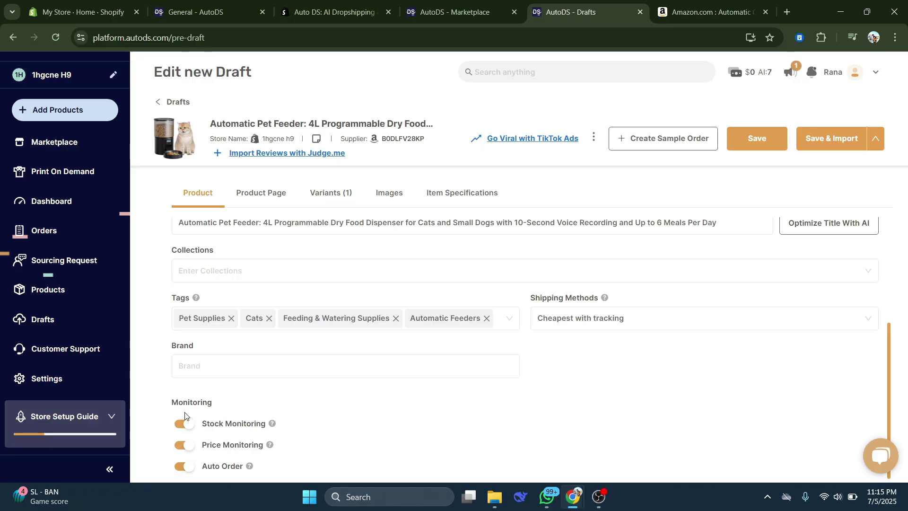
pyautogui.moveTo(273, 425)
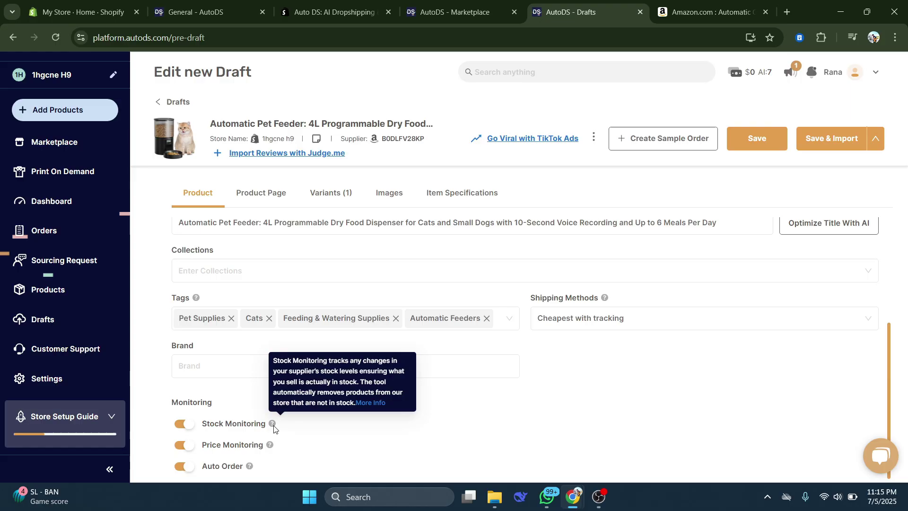
pyautogui.moveTo(272, 446)
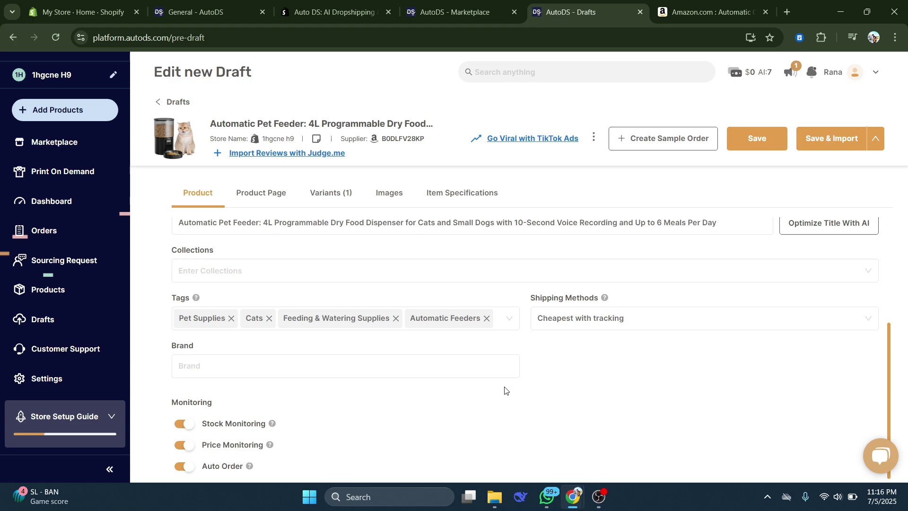
pyautogui.click(826, 147)
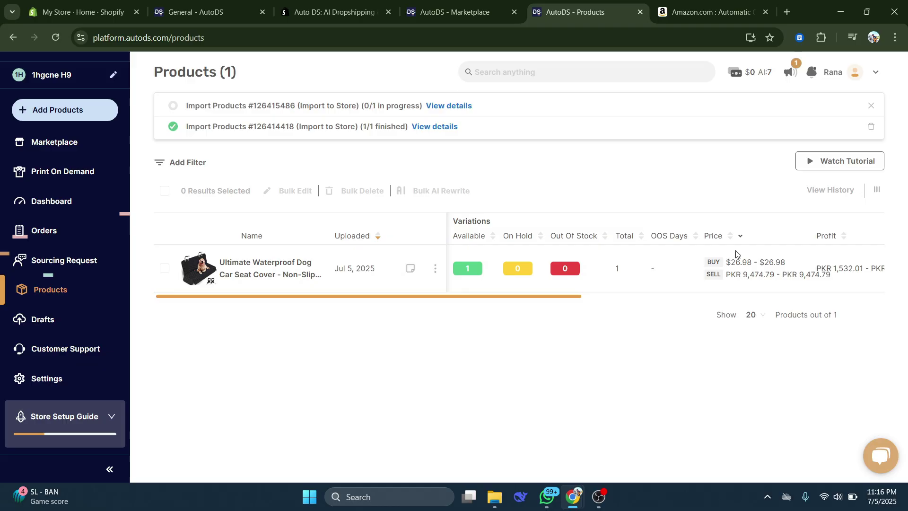
# - Check the seat cover's buy price, sell price, profit and Item ID in the Products table
pyautogui.moveTo(728, 268); pyautogui.dragTo(800, 274)
pyautogui.click(785, 262)
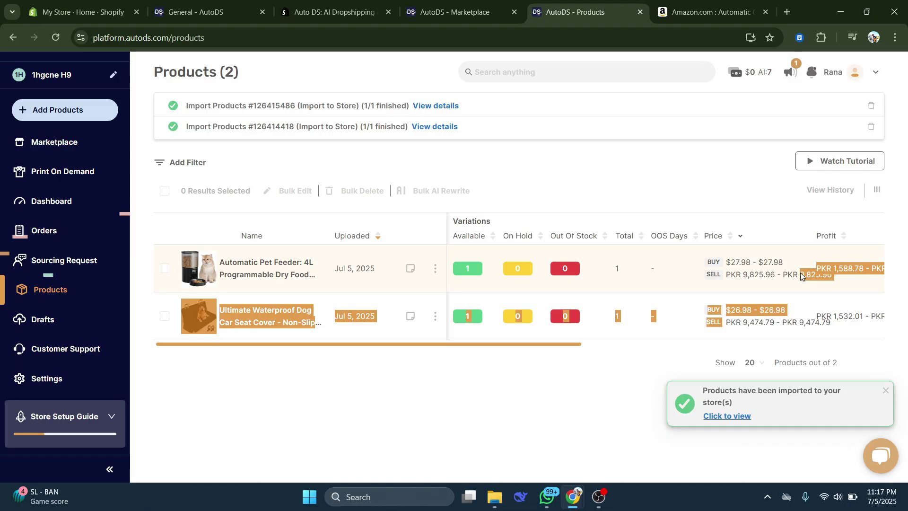
pyautogui.click(605, 386)
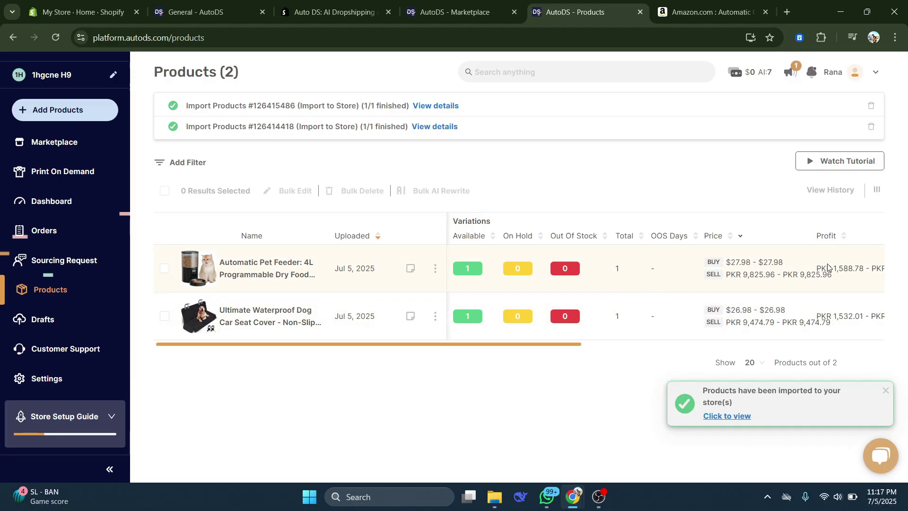
pyautogui.moveTo(827, 271); pyautogui.dragTo(758, 273)
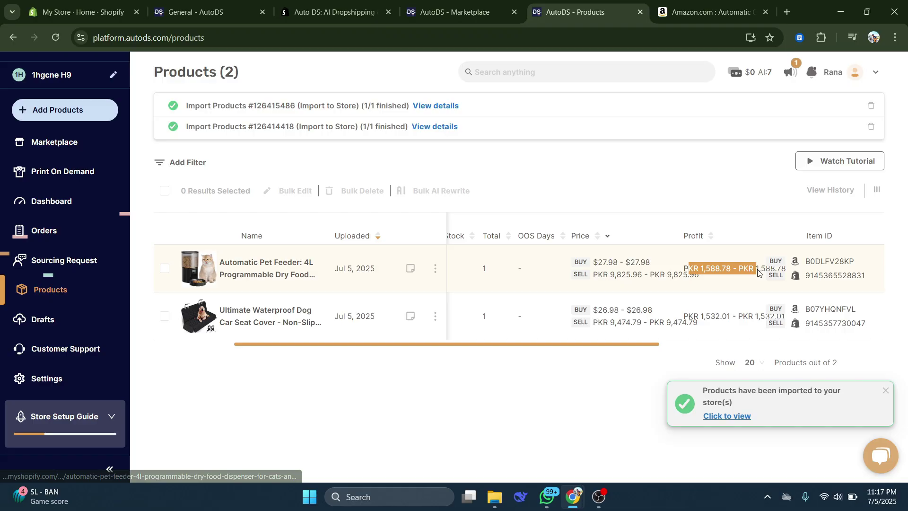
pyautogui.click(729, 280)
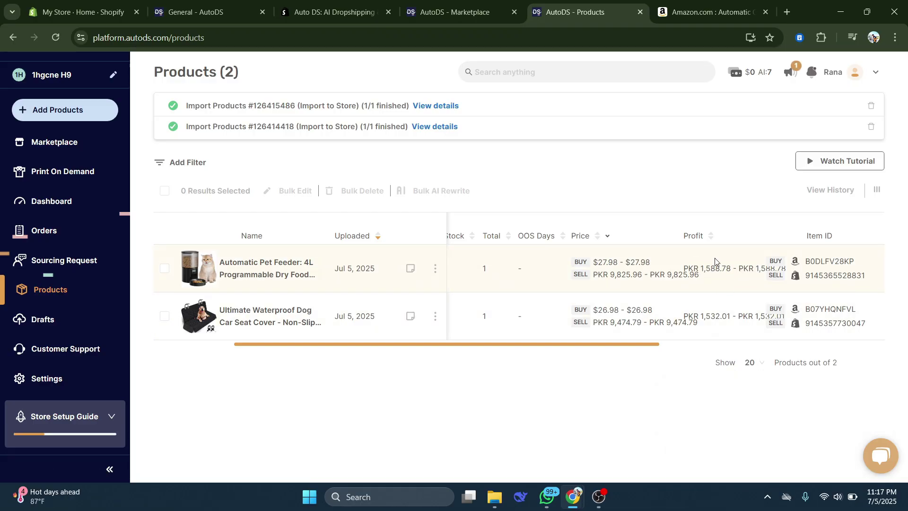
pyautogui.moveTo(601, 316); pyautogui.dragTo(651, 318)
pyautogui.tripleClick(601, 324)
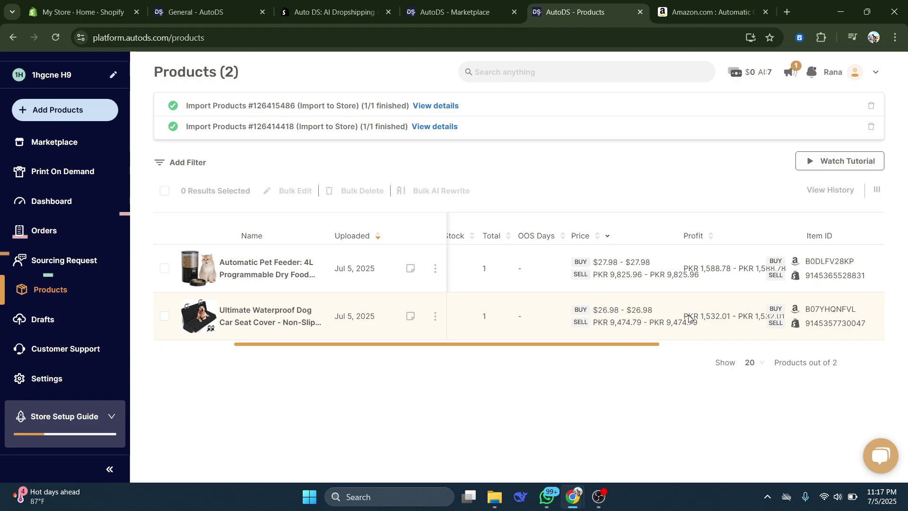
pyautogui.tripleClick(707, 316)
pyautogui.click(699, 274)
pyautogui.click(709, 12)
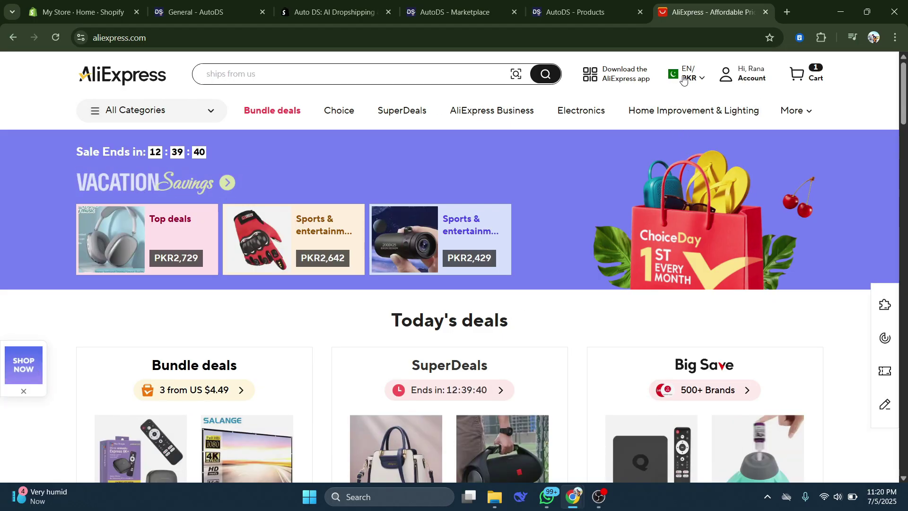
# - Set AliExpress's ship-to country to United States and save it
pyautogui.moveTo(681, 81)
pyautogui.click(618, 148)
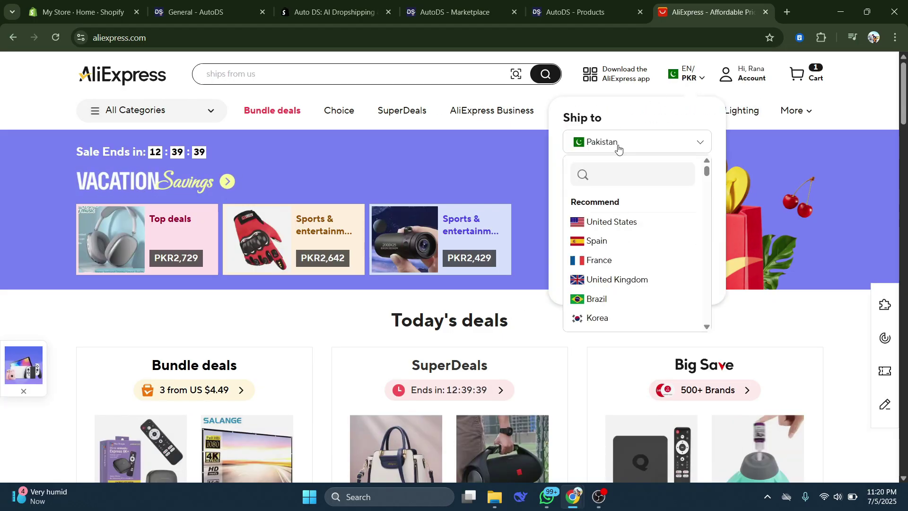
pyautogui.click(630, 223)
pyautogui.click(642, 334)
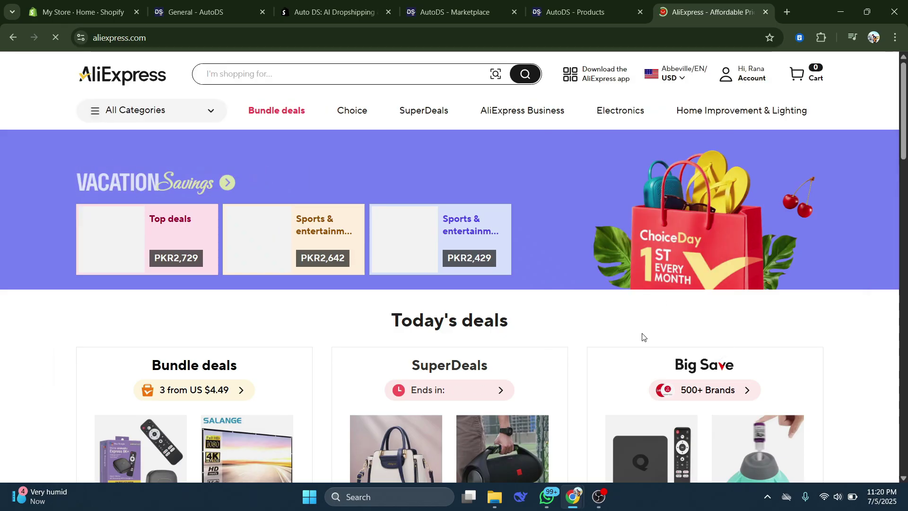
# - Copy the Lenovo memory card product page link and return to AutoDS Products
pyautogui.scroll(-5, 321, 347)
pyautogui.scroll(-9, 321, 346)
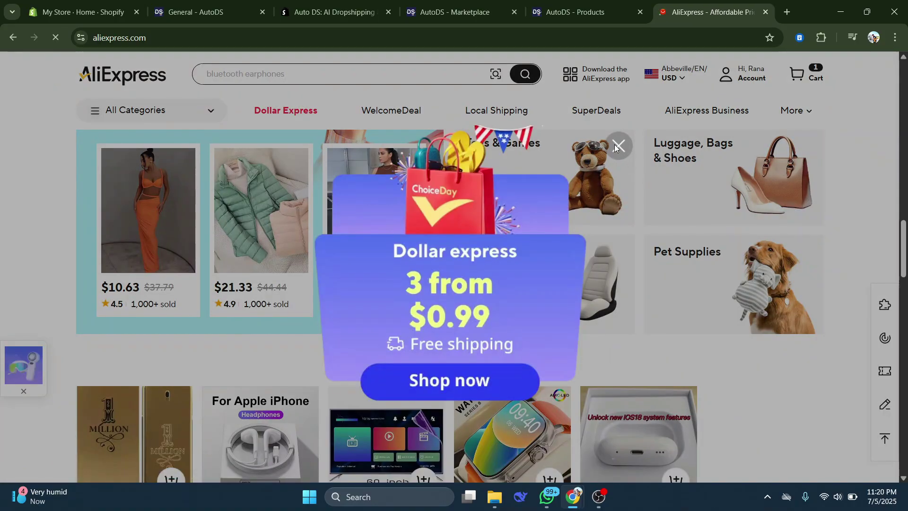
pyautogui.click(615, 144)
pyautogui.scroll(-15, 477, 367)
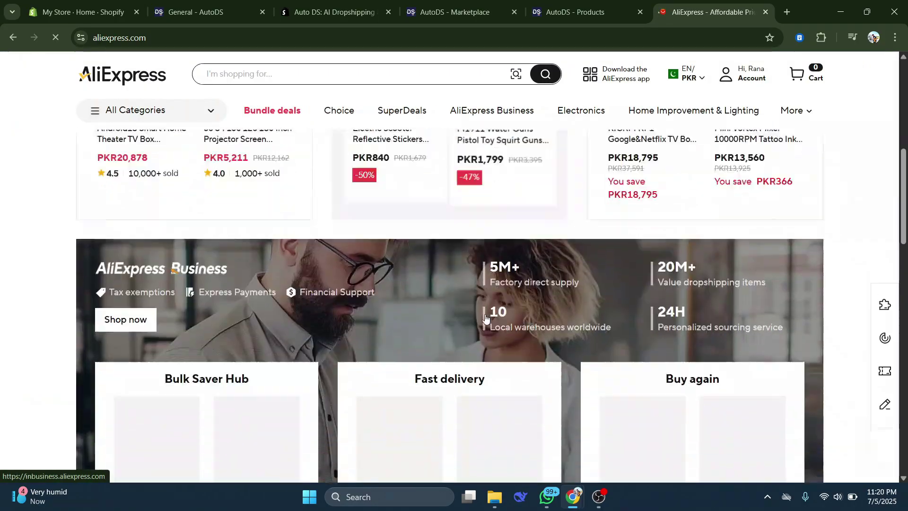
pyautogui.scroll(3, 248, 389)
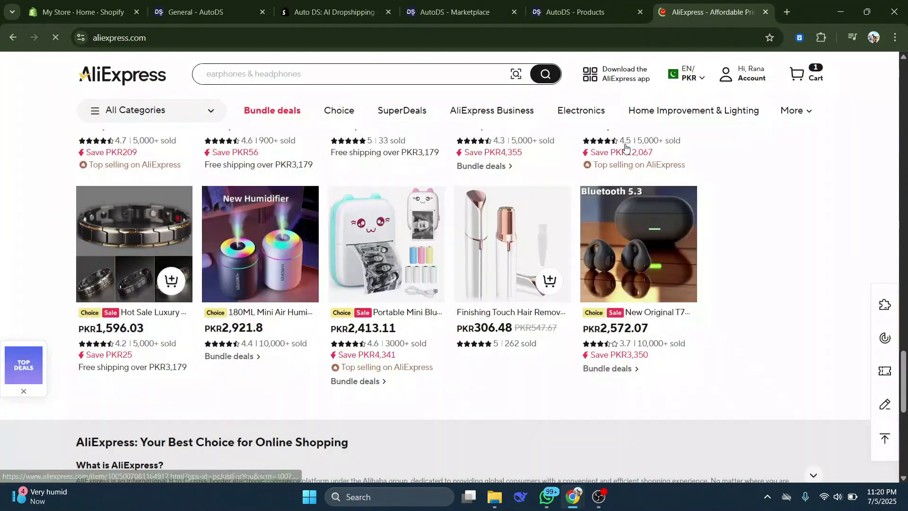
pyautogui.scroll(3, 151, 358)
pyautogui.scroll(2, 151, 358)
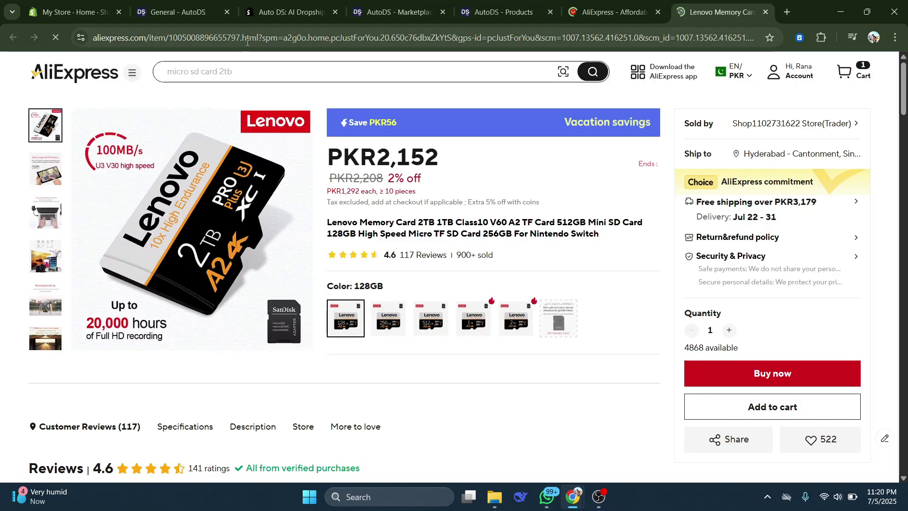
pyautogui.rightClick(241, 39)
pyautogui.click(308, 149)
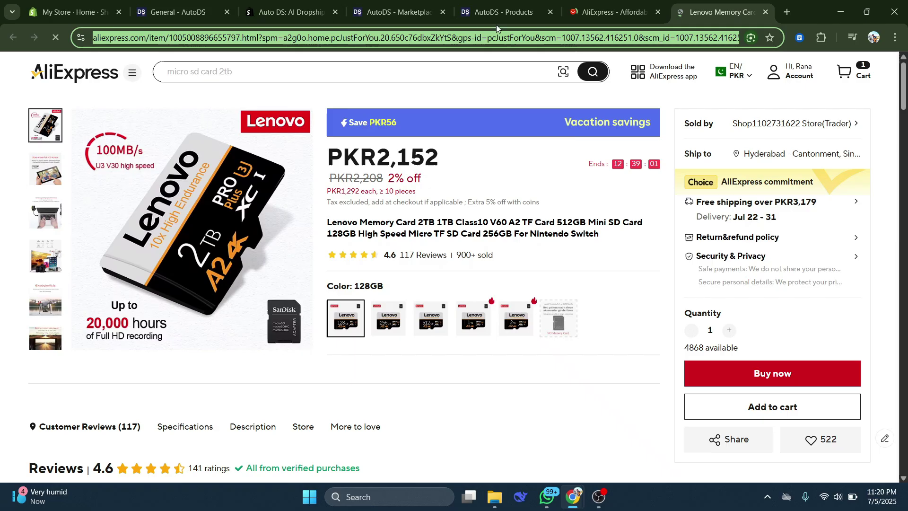
pyautogui.click(496, 12)
# - Start a Single Product import from the memory card link, keeping Cheapest with tracking shipping
pyautogui.click(71, 113)
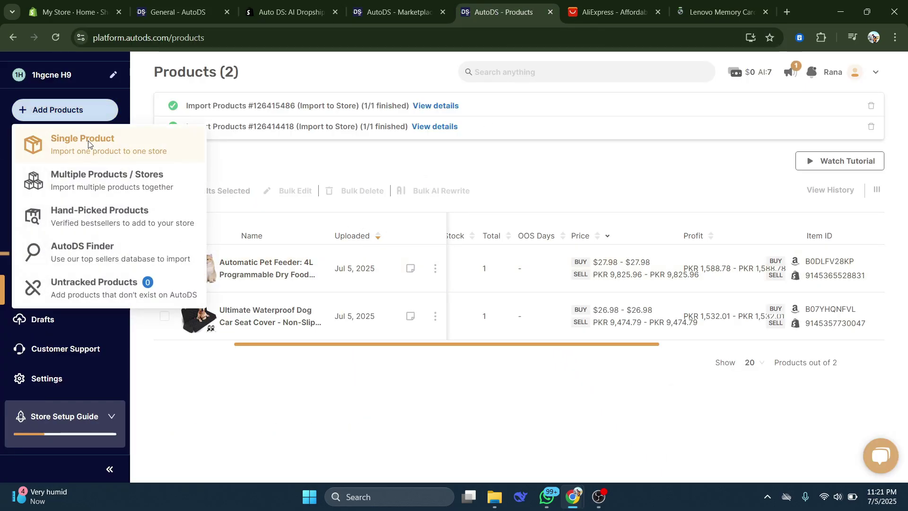
pyautogui.click(82, 140)
pyautogui.hotkey('ctrl', 'v')
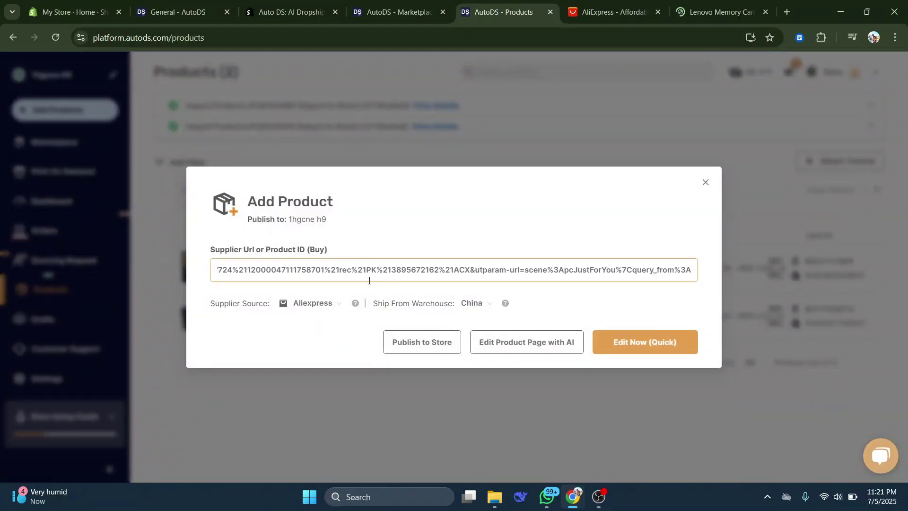
pyautogui.click(639, 348)
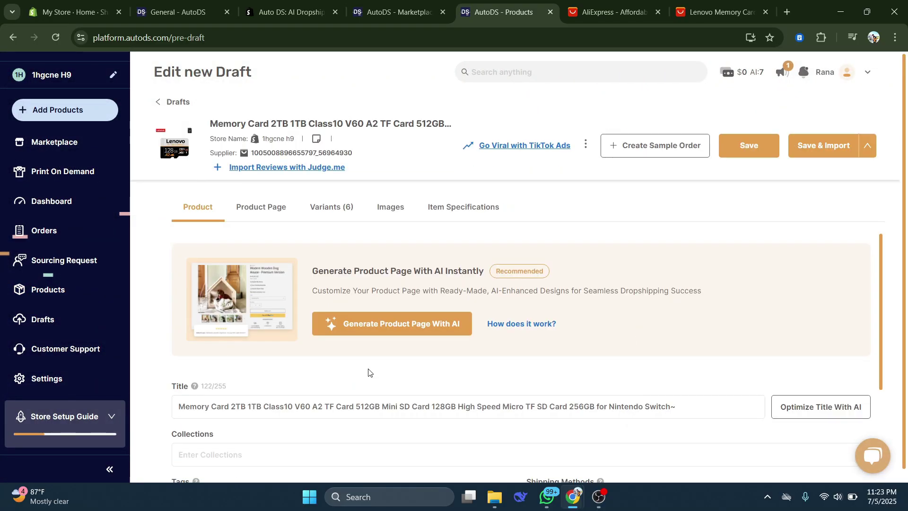
pyautogui.scroll(-4, 369, 371)
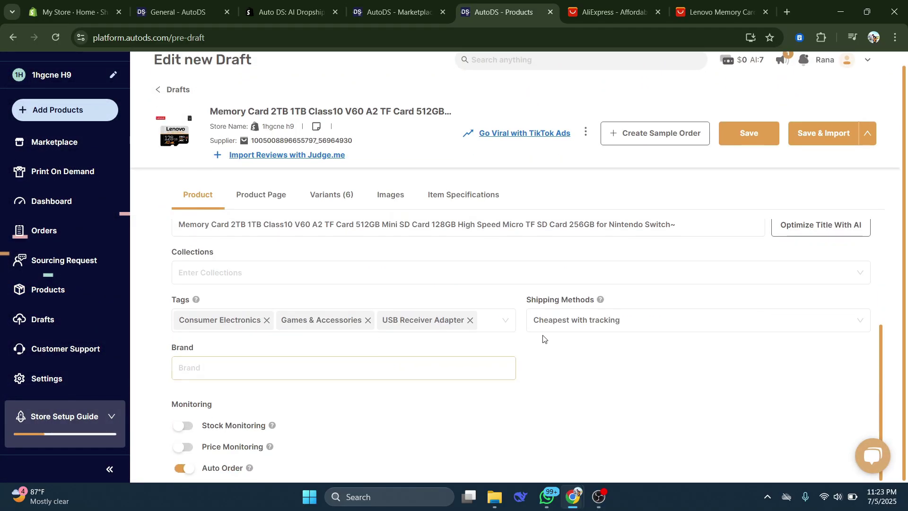
pyautogui.moveTo(526, 300); pyautogui.dragTo(594, 304)
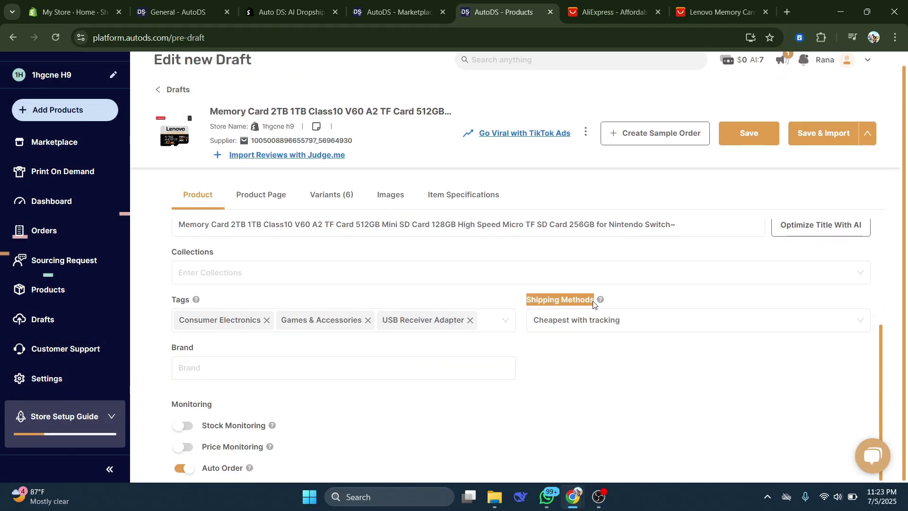
pyautogui.click(585, 327)
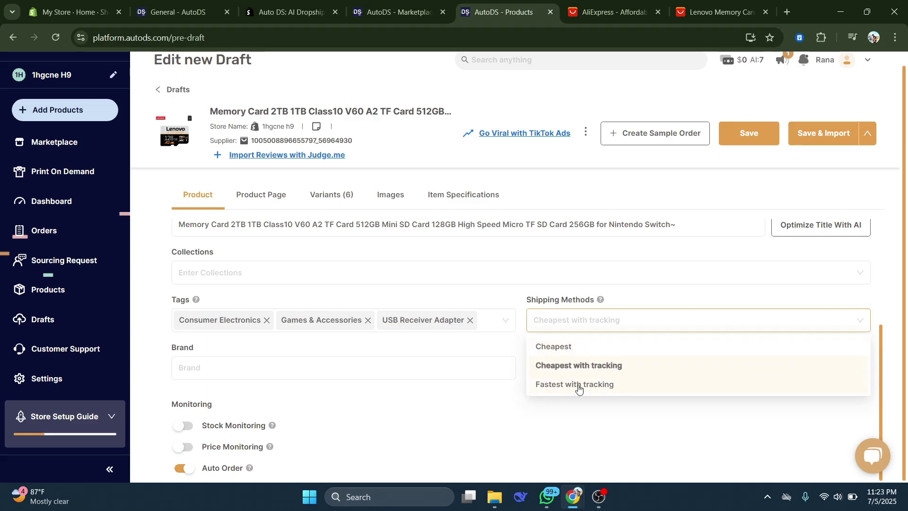
pyautogui.click(607, 419)
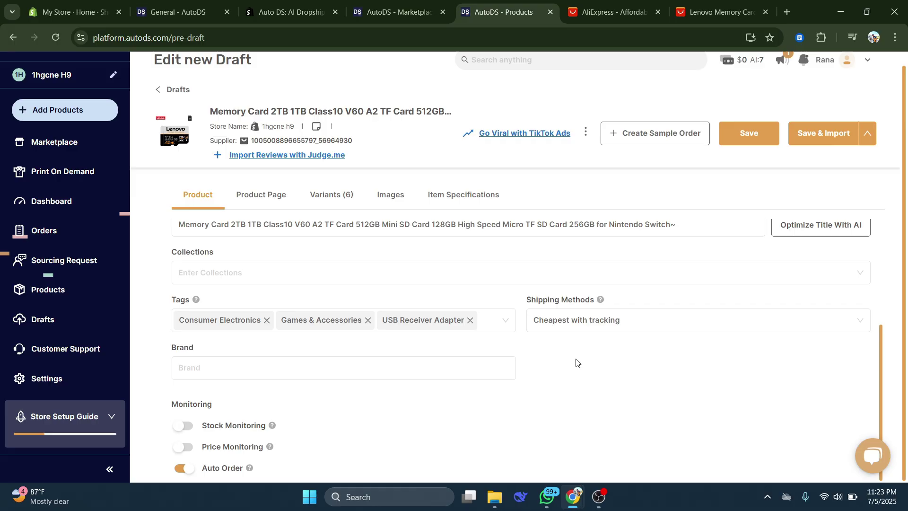
# - Enable stock and price monitoring, review description, six variants and images, then Save & Import
pyautogui.click(178, 427)
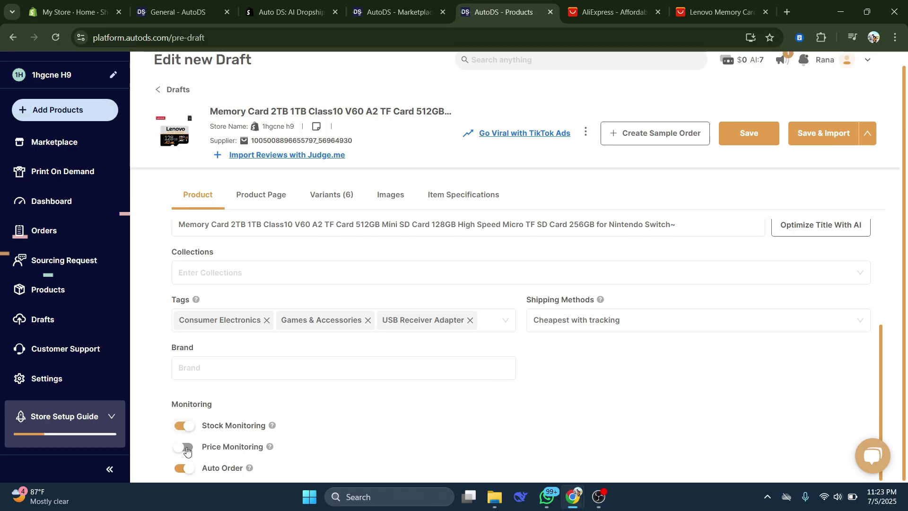
pyautogui.click(186, 448)
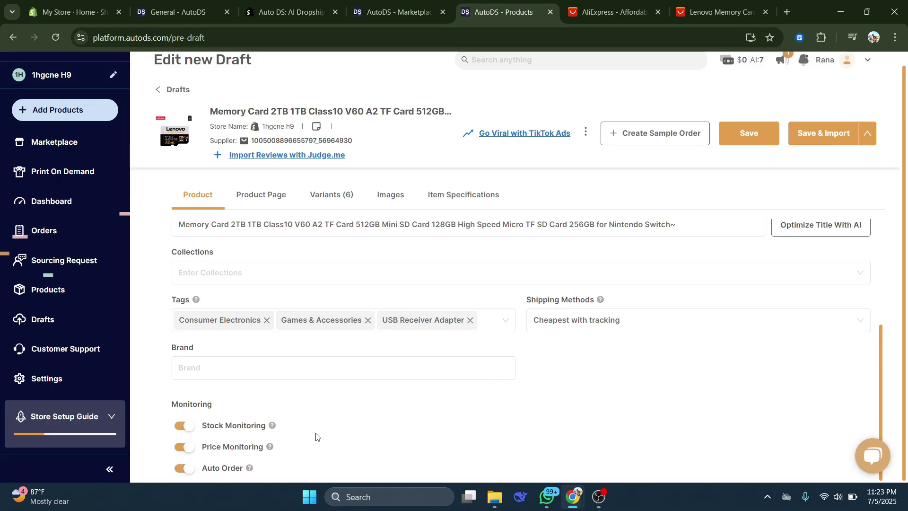
pyautogui.click(266, 190)
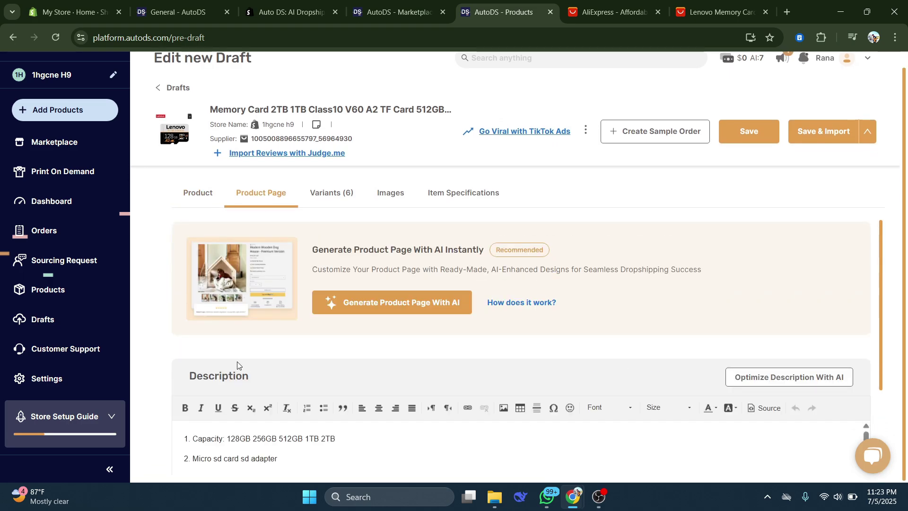
pyautogui.scroll(-3, 584, 423)
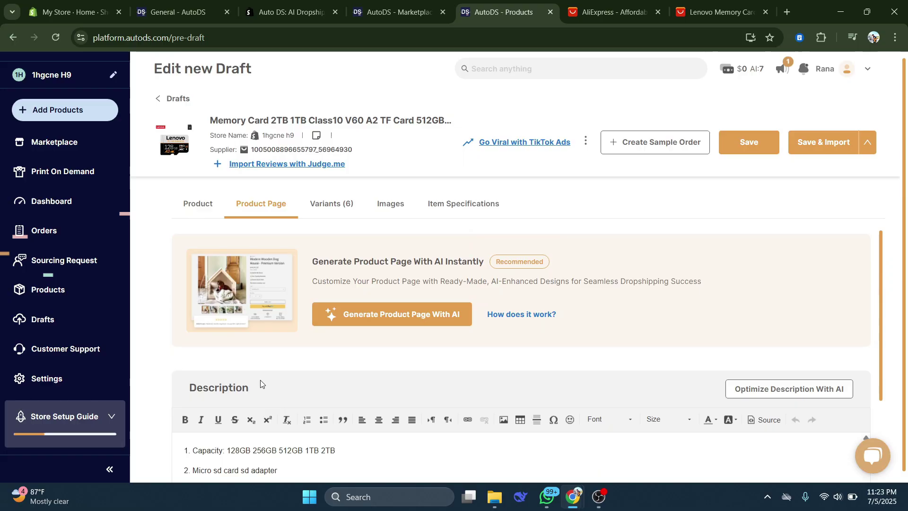
pyautogui.click(323, 213)
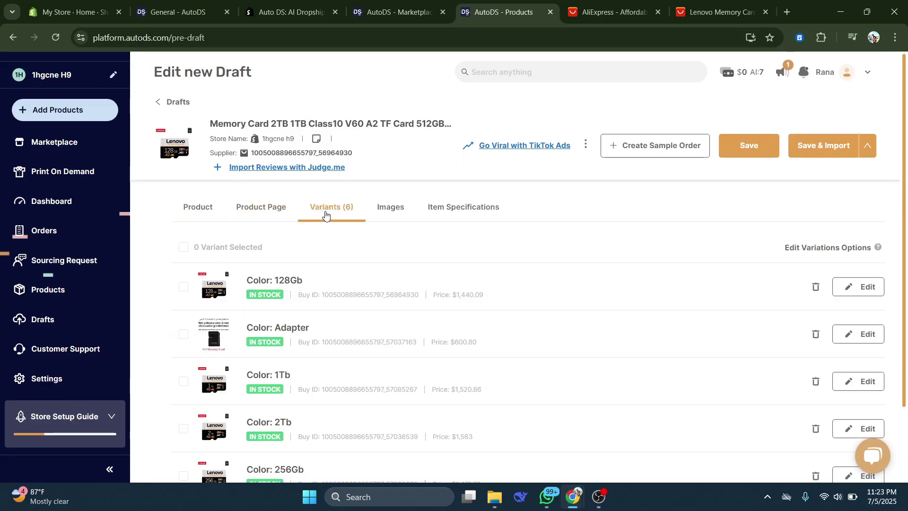
pyautogui.scroll(-2, 264, 317)
pyautogui.scroll(2, 381, 423)
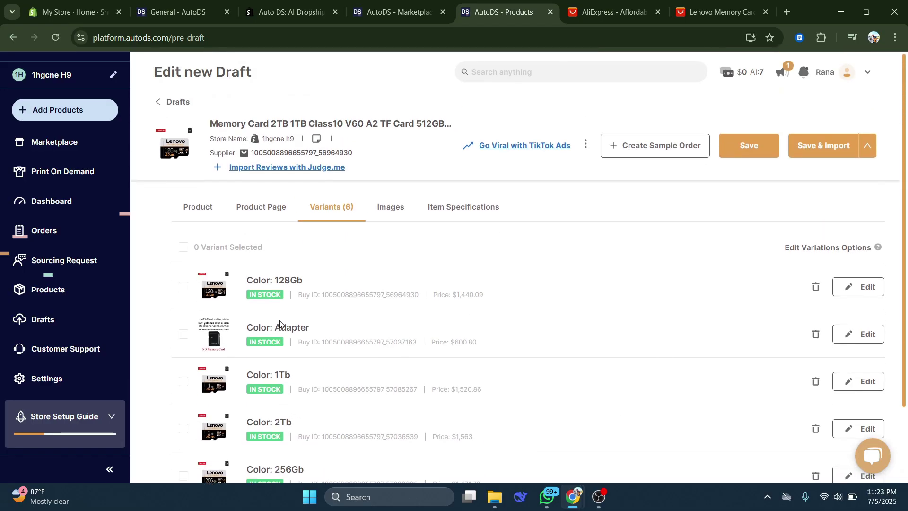
pyautogui.click(386, 213)
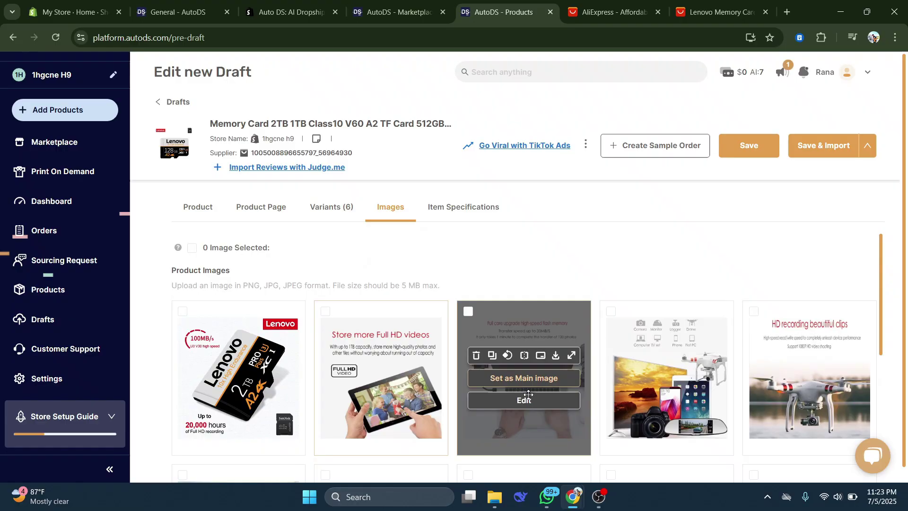
pyautogui.click(819, 157)
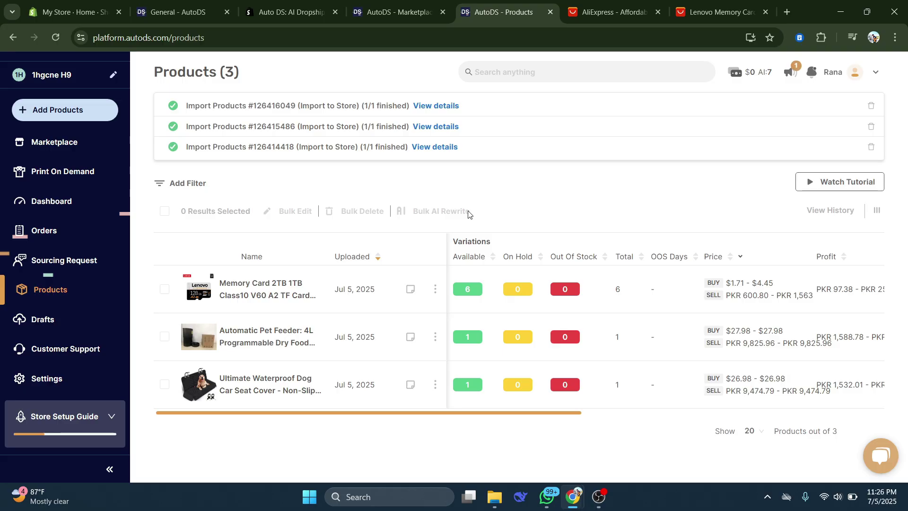
# - Open the Shopify store's Products list from the store home
pyautogui.click(88, 4)
pyautogui.scroll(-2, 231, 244)
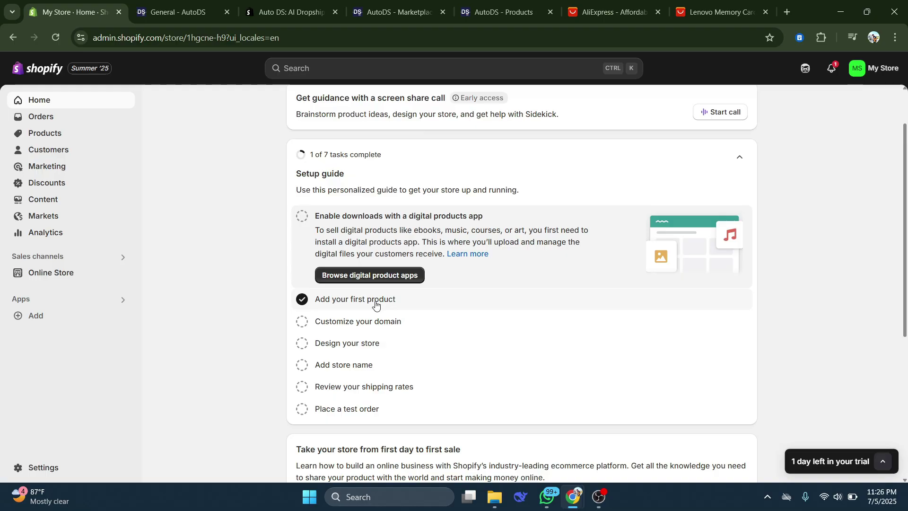
pyautogui.click(55, 134)
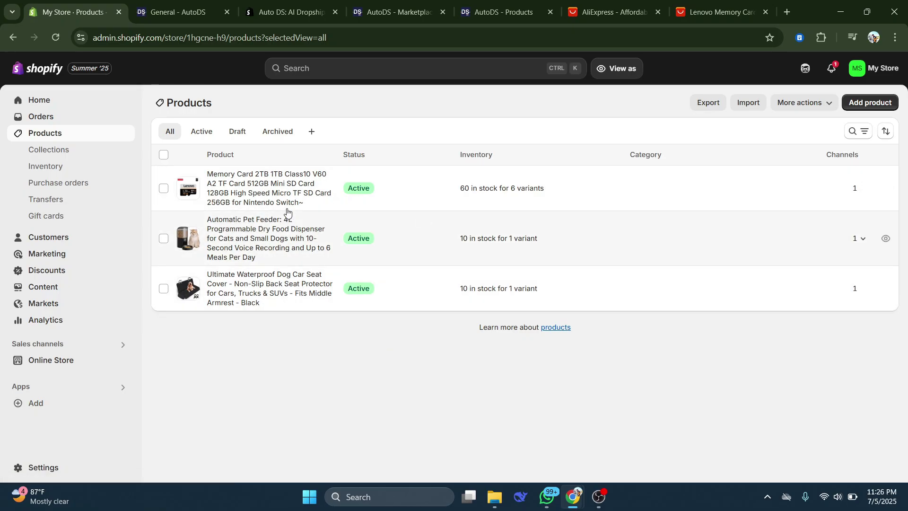
# - Preview the memory card's storefront page, then return to the admin Products list
pyautogui.click(886, 191)
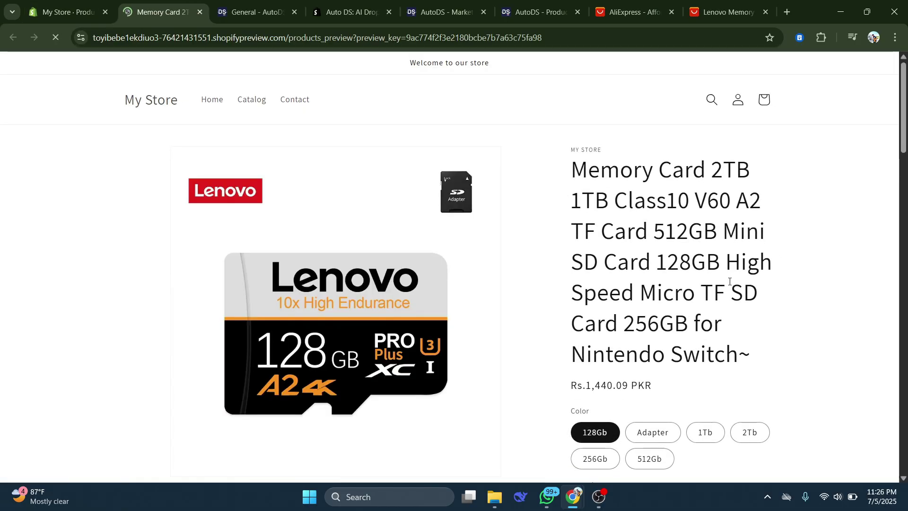
pyautogui.scroll(-3, 423, 297)
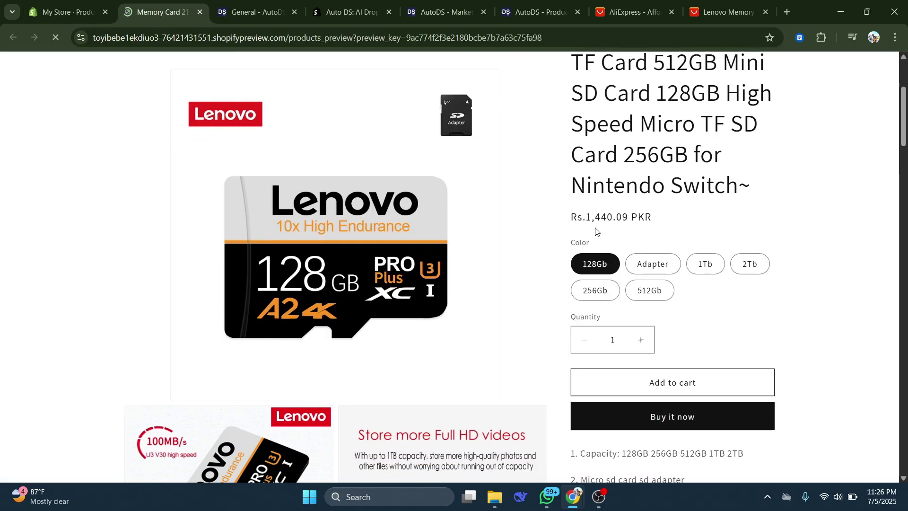
pyautogui.click(778, 213)
pyautogui.scroll(-5, 614, 260)
pyautogui.scroll(-15, 652, 301)
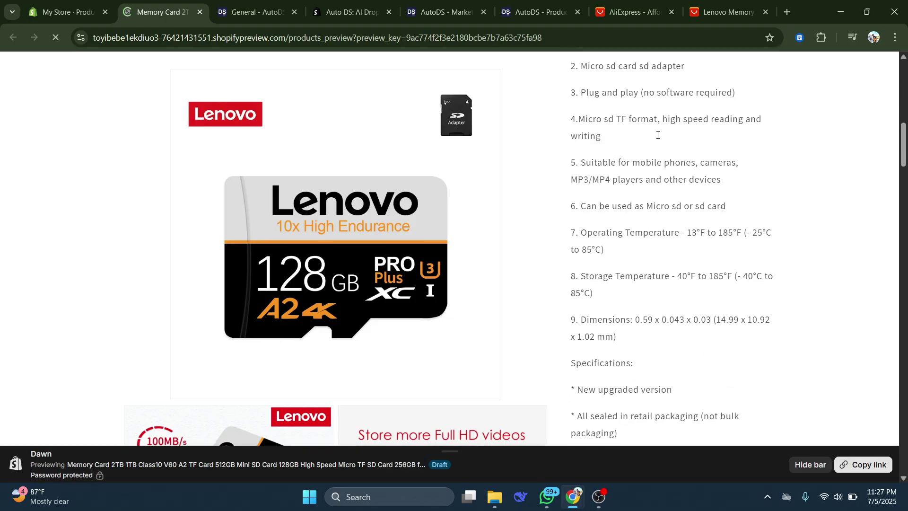
pyautogui.scroll(-20, 640, 254)
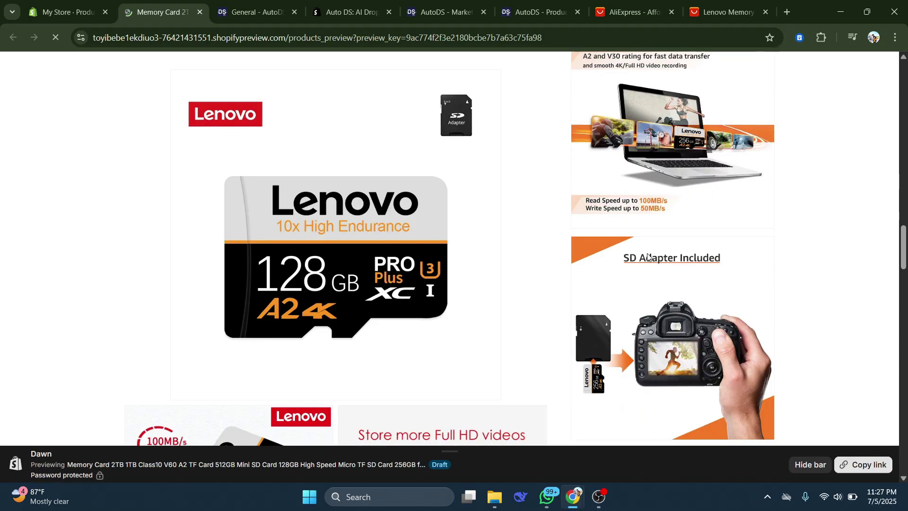
pyautogui.scroll(-20, 628, 292)
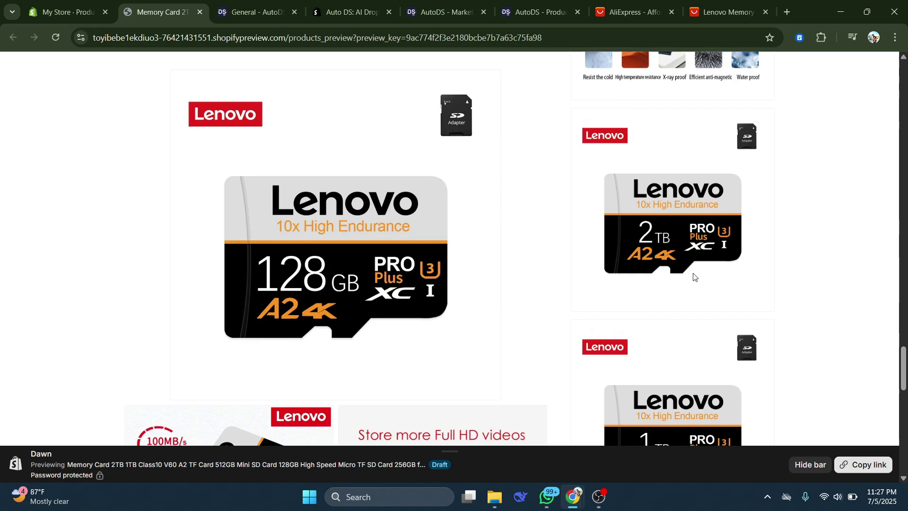
pyautogui.scroll(10, 191, 342)
pyautogui.scroll(15, 191, 343)
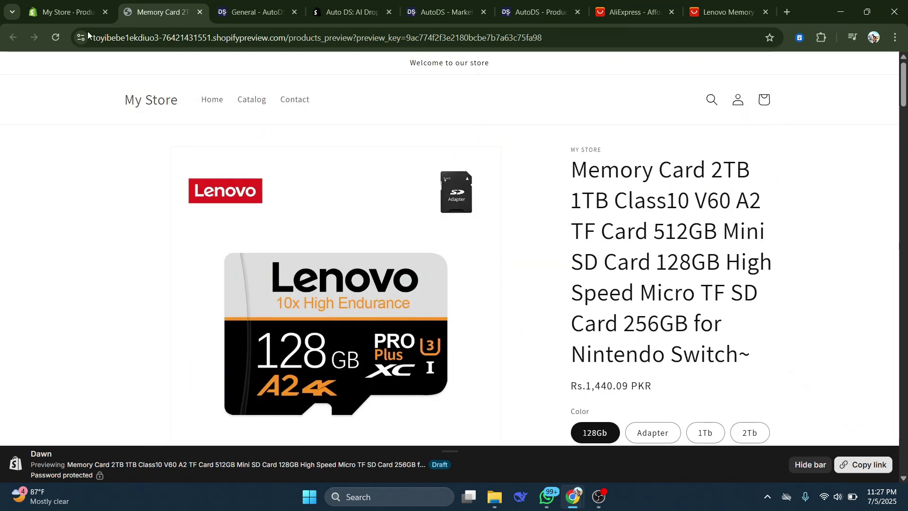
pyautogui.click(63, 12)
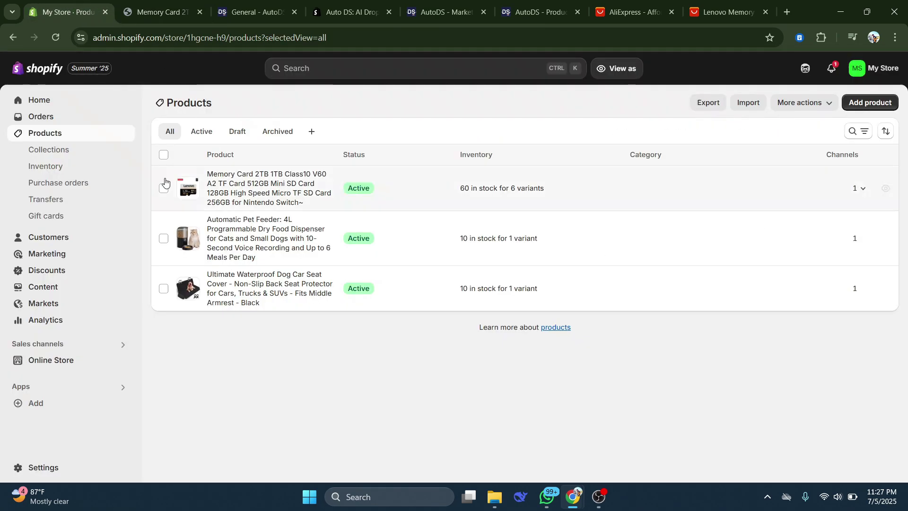
# - Filter the Theme Store to free themes and add the Trade theme with Try theme
pyautogui.click(56, 361)
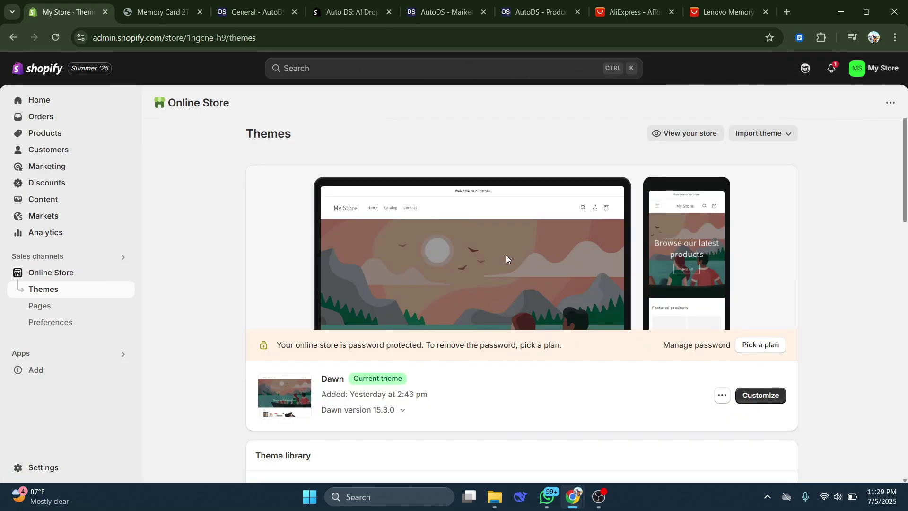
pyautogui.scroll(-12, 447, 317)
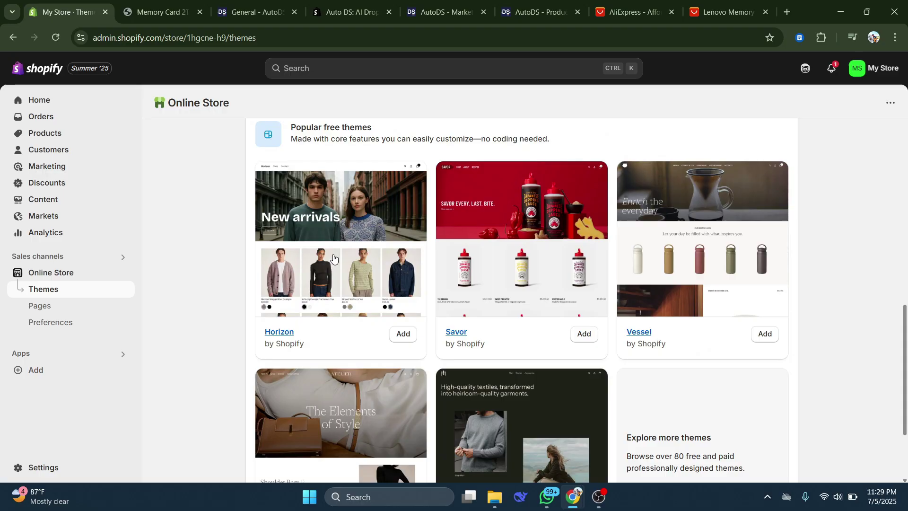
pyautogui.scroll(2, 342, 365)
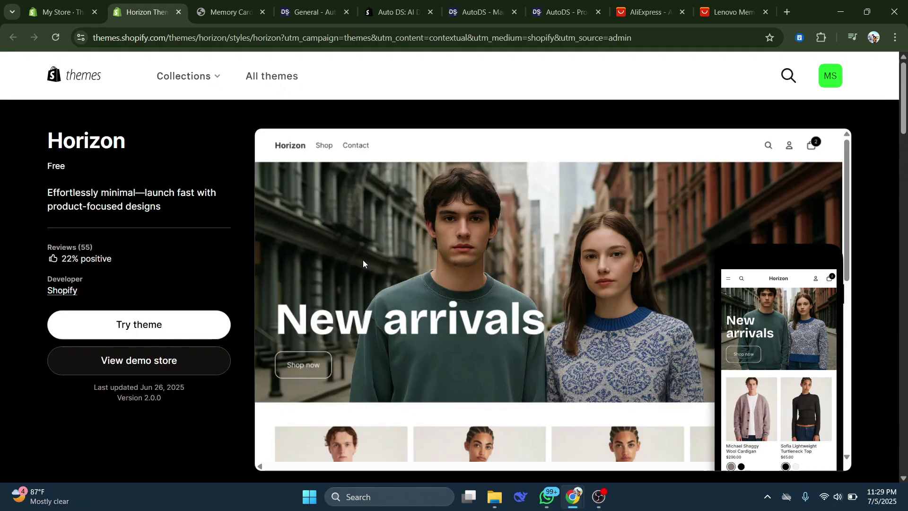
pyautogui.click(264, 79)
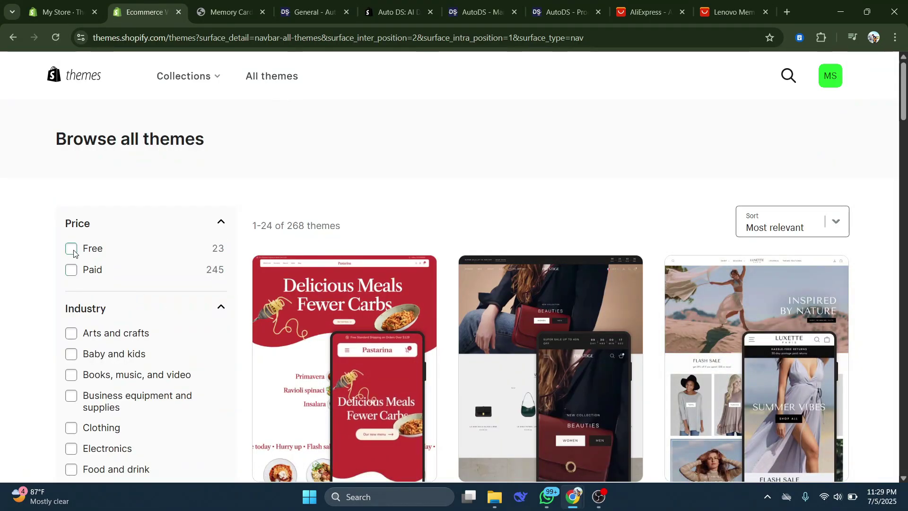
pyautogui.click(71, 250)
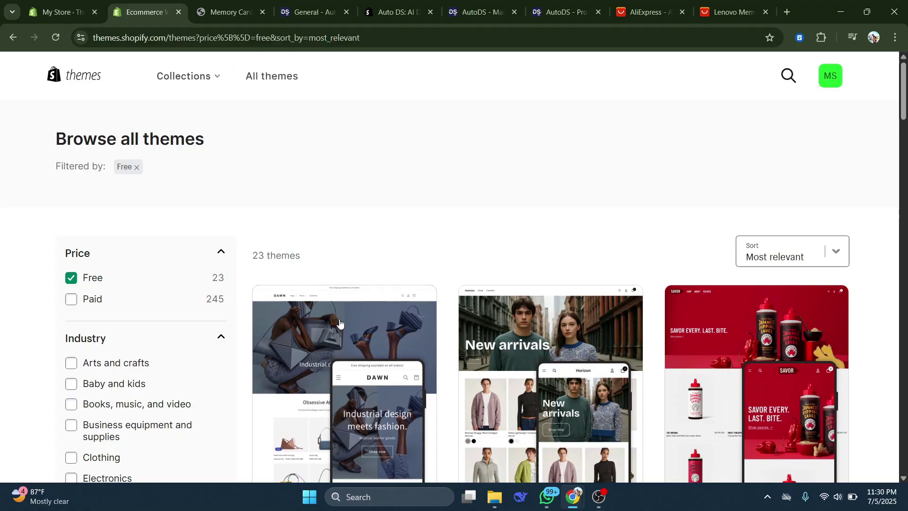
pyautogui.scroll(-1, 339, 303)
pyautogui.scroll(-6, 338, 296)
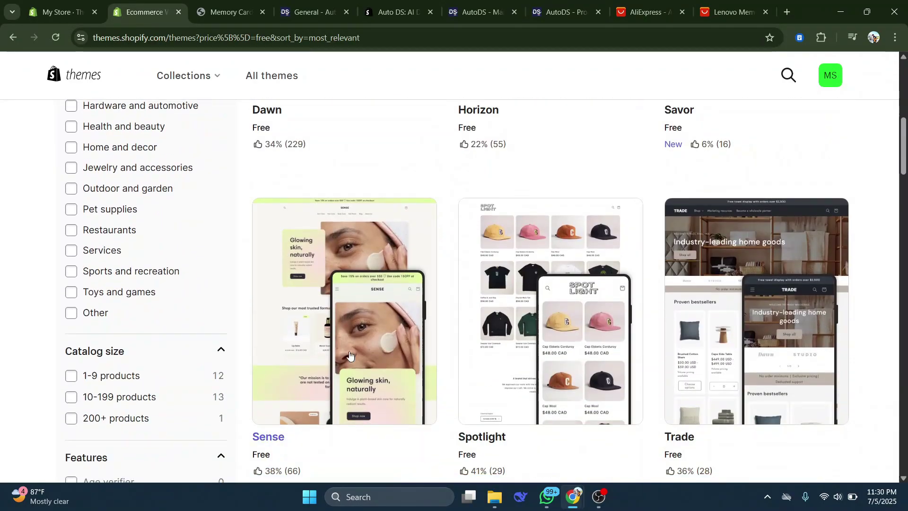
pyautogui.scroll(-1, 624, 327)
pyautogui.scroll(-1, 413, 365)
pyautogui.scroll(1, 413, 365)
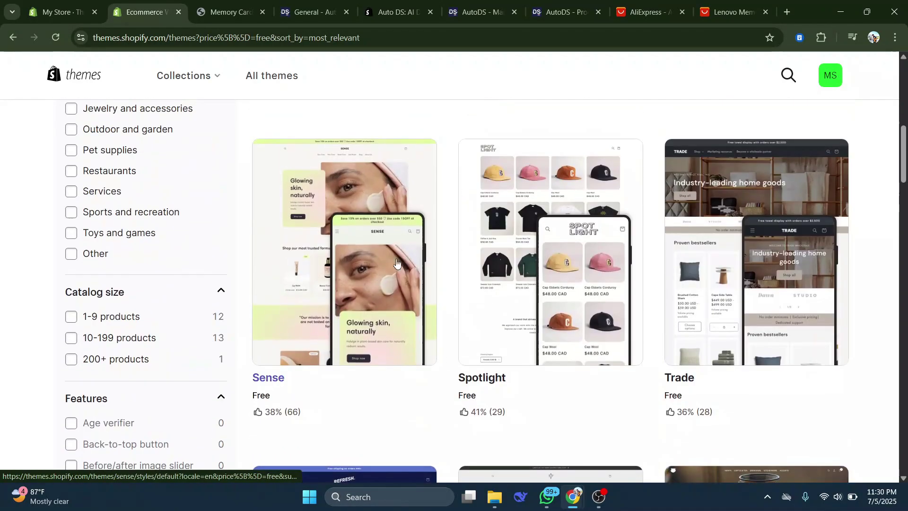
pyautogui.click(743, 282)
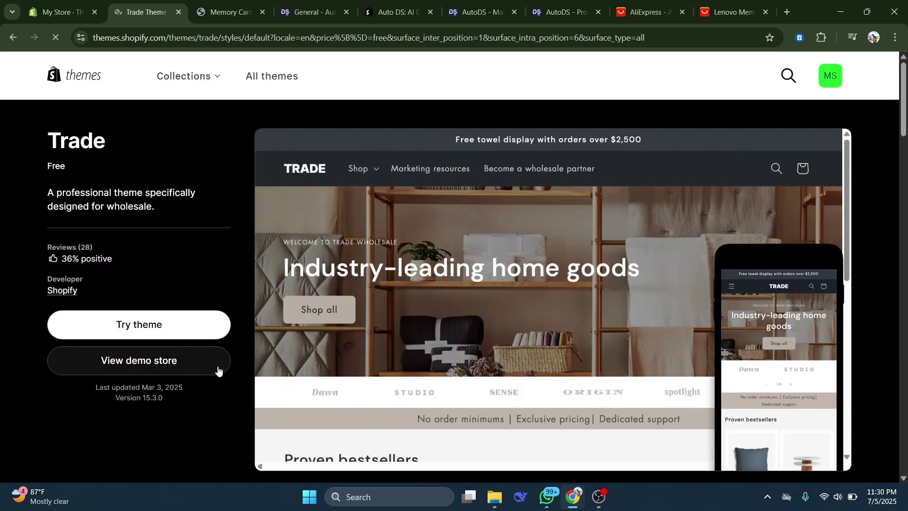
pyautogui.click(149, 330)
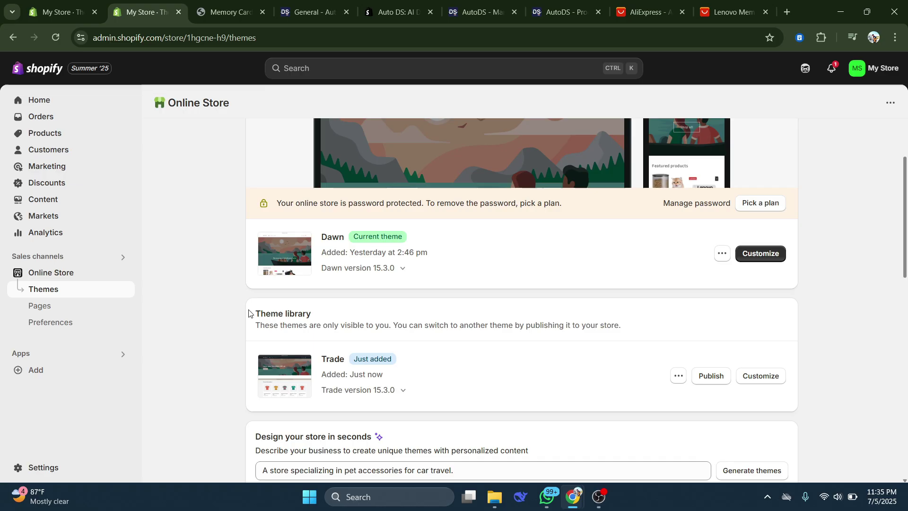
# - Publish the Trade theme from the Theme library, confirming it replaces Dawn
pyautogui.moveTo(253, 314); pyautogui.dragTo(294, 317)
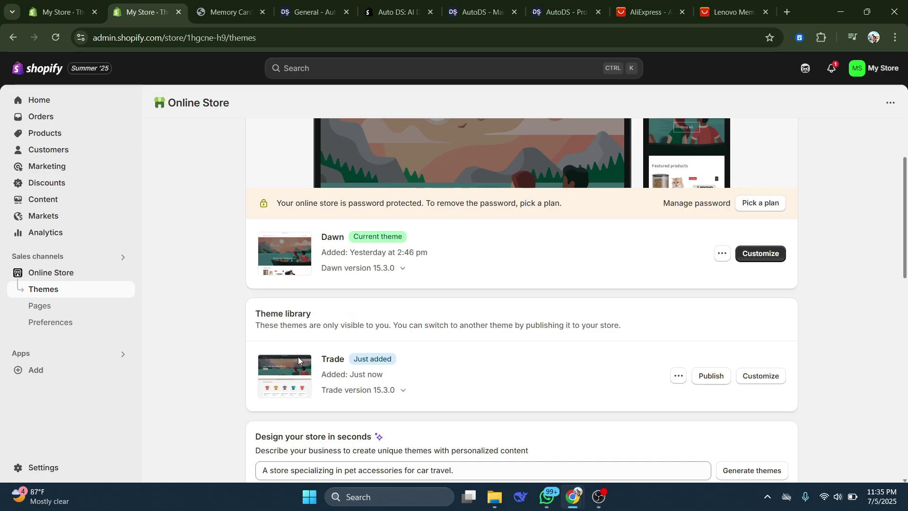
pyautogui.scroll(-1, 298, 361)
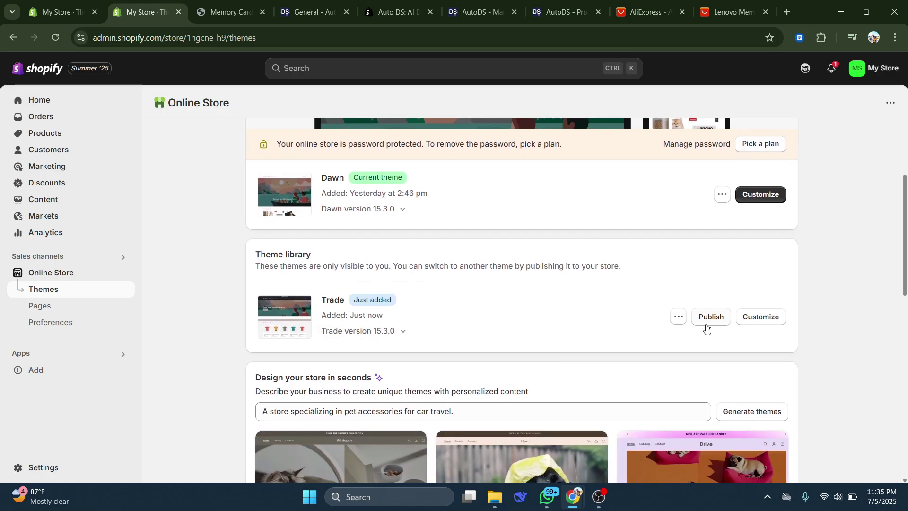
pyautogui.click(706, 328)
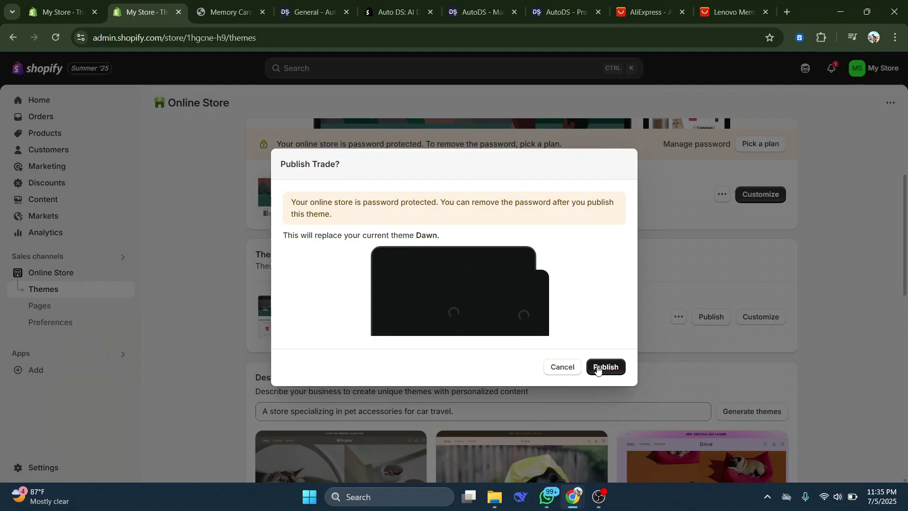
pyautogui.click(597, 369)
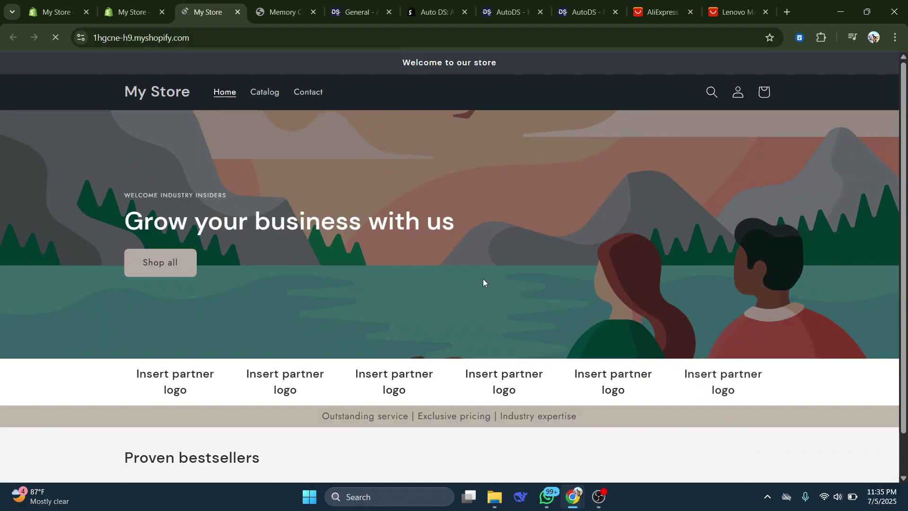
# - Browse the Trade homepage, open Catalog showing all three products, and hide the preview bar
pyautogui.scroll(-1, 371, 285)
pyautogui.scroll(-15, 695, 299)
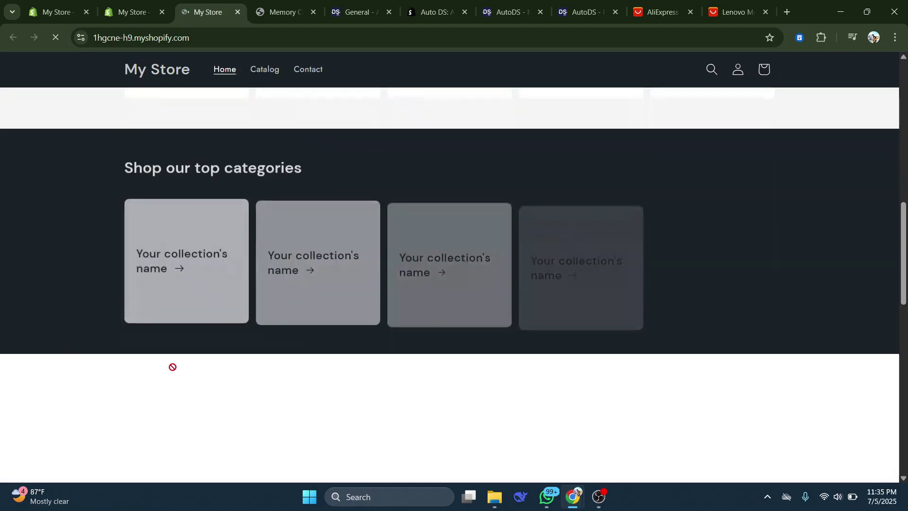
pyautogui.scroll(4, 679, 393)
pyautogui.scroll(6, 364, 312)
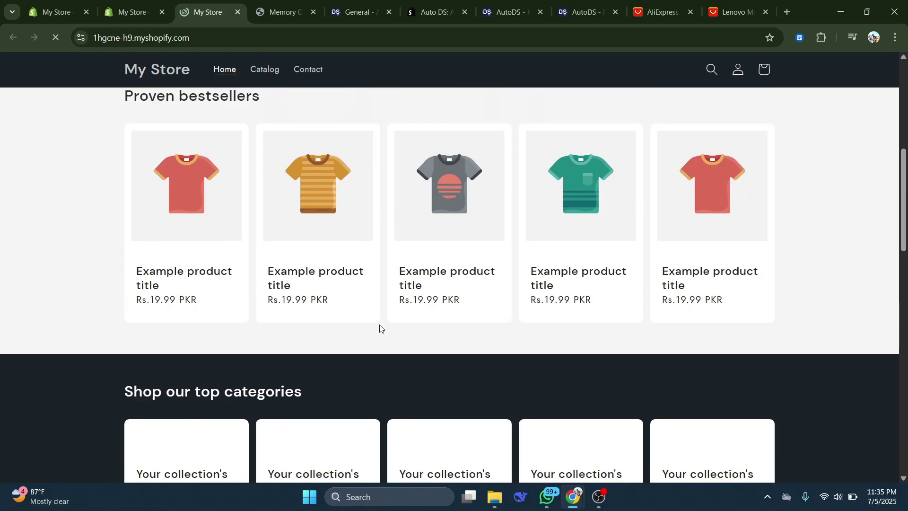
pyautogui.scroll(-10, 251, 308)
pyautogui.scroll(20, 420, 365)
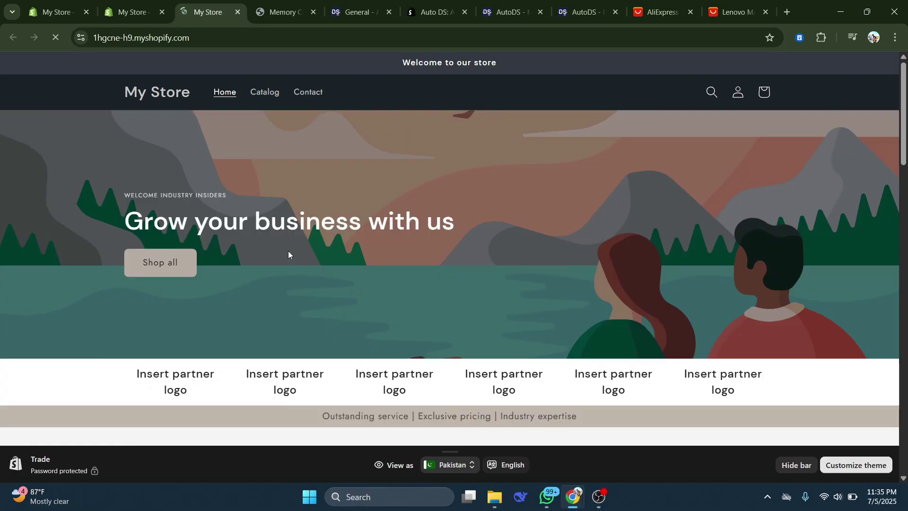
pyautogui.click(263, 94)
pyautogui.scroll(-3, 520, 284)
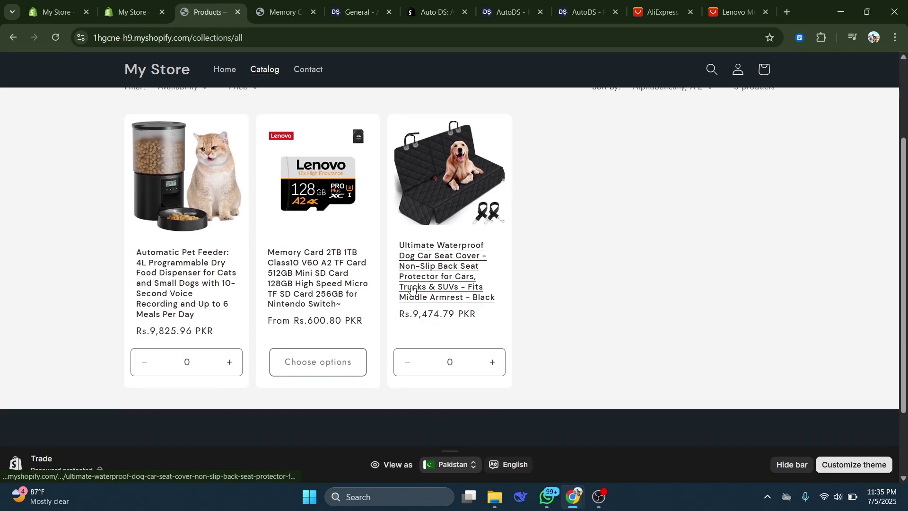
pyautogui.click(793, 464)
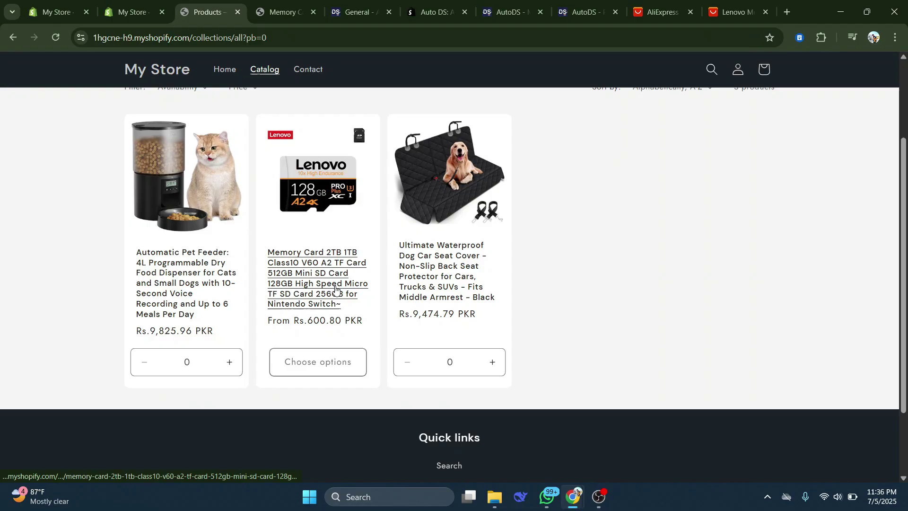
# - Open the Lenovo memory card page and scroll through its images to the variant table
pyautogui.click(313, 271)
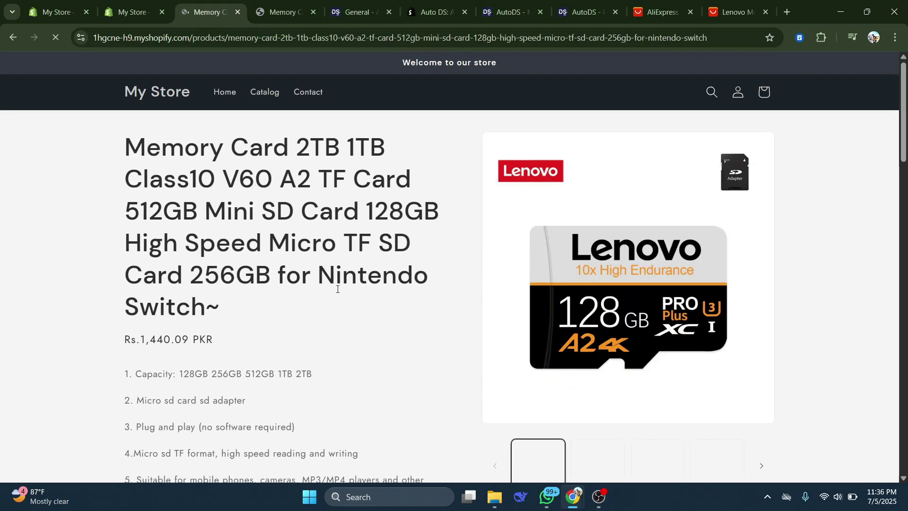
pyautogui.scroll(-15, 222, 259)
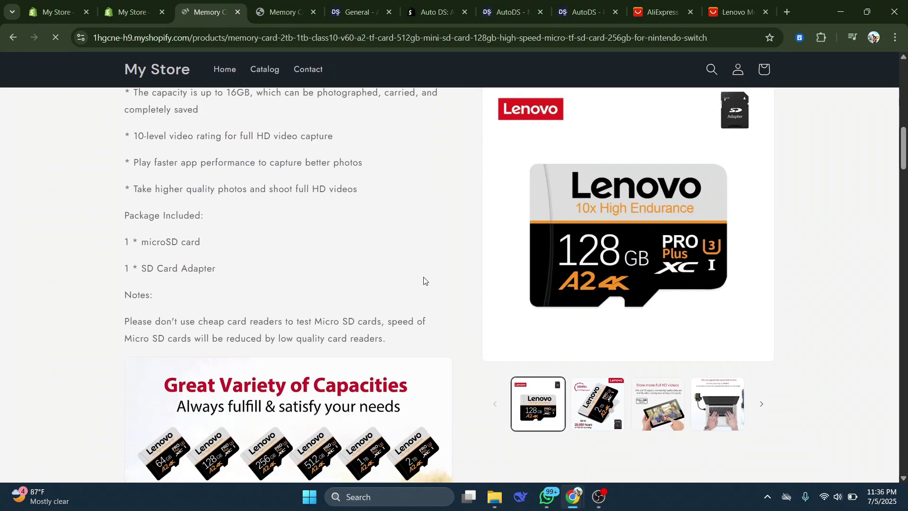
pyautogui.scroll(-20, 434, 299)
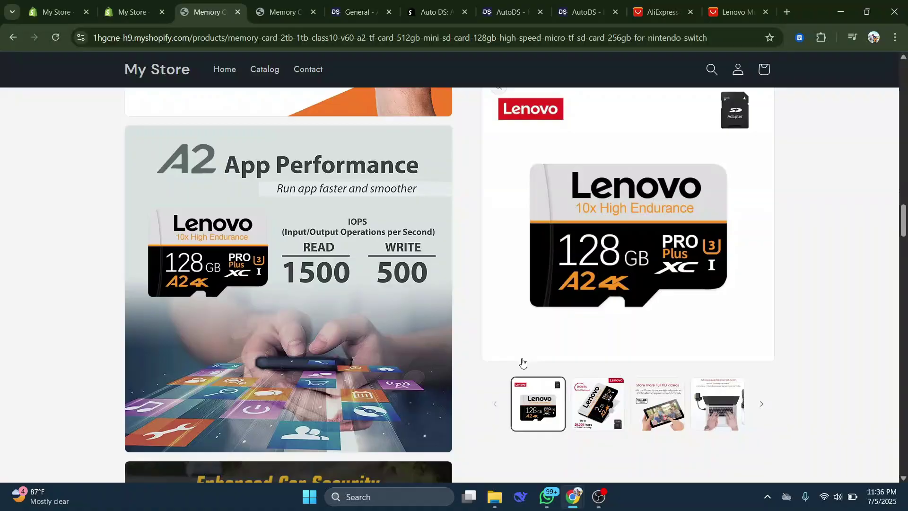
pyautogui.scroll(-20, 397, 391)
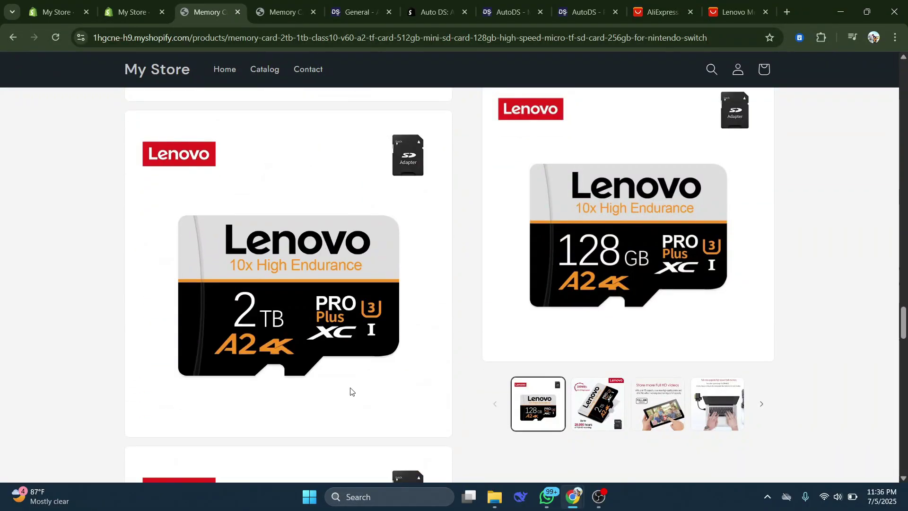
pyautogui.scroll(-20, 346, 391)
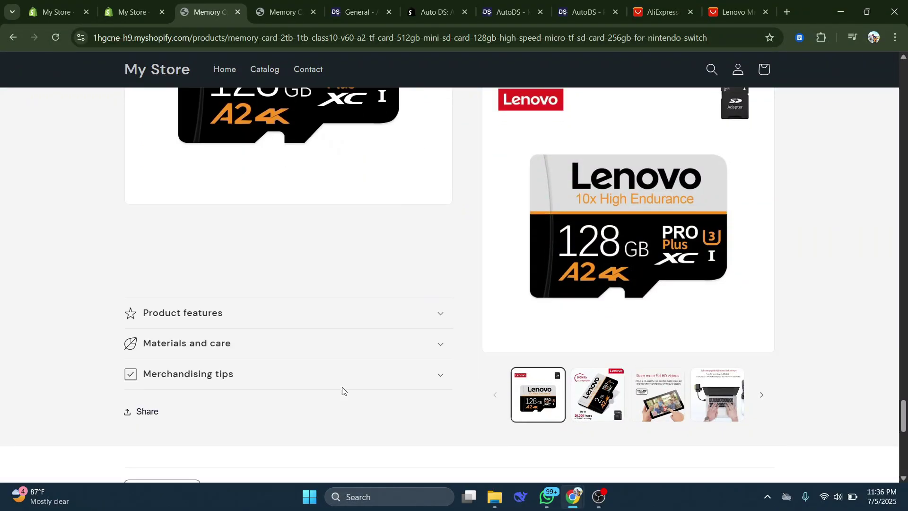
pyautogui.scroll(-1, 281, 326)
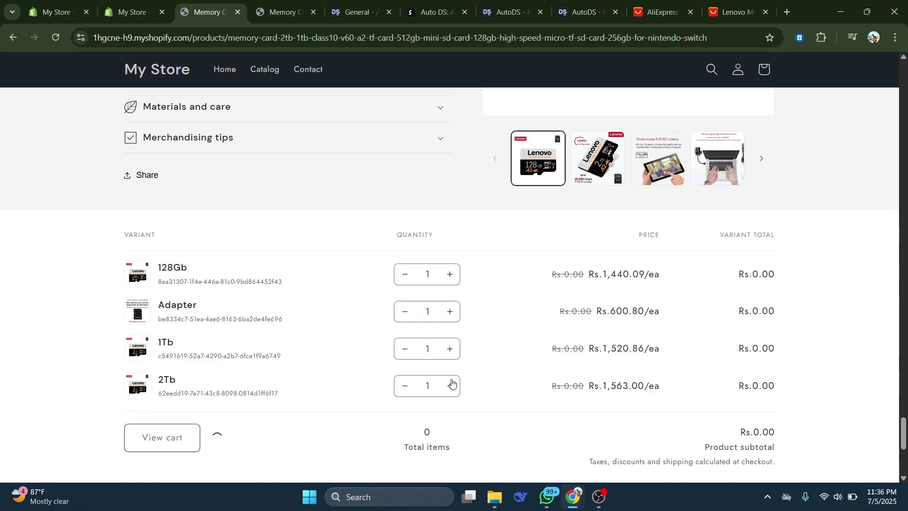
pyautogui.scroll(-1, 336, 336)
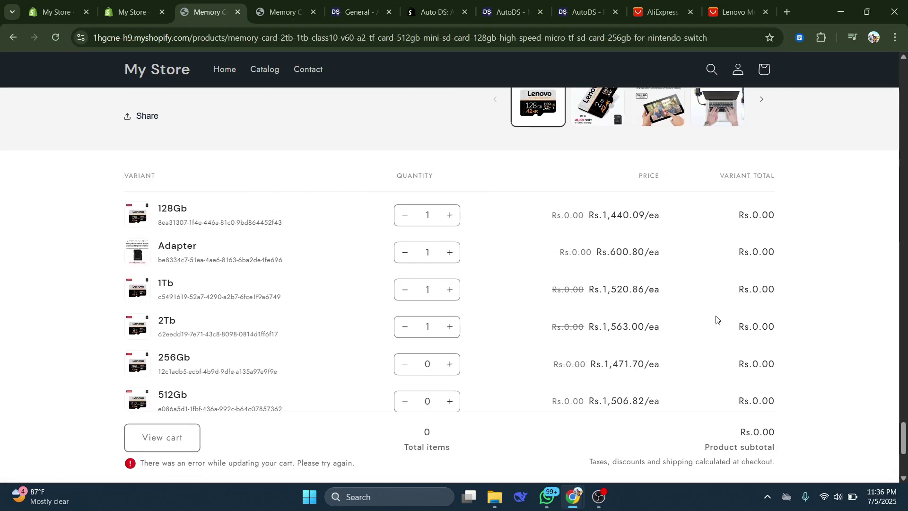
pyautogui.scroll(-2, 695, 360)
pyautogui.scroll(6, 310, 351)
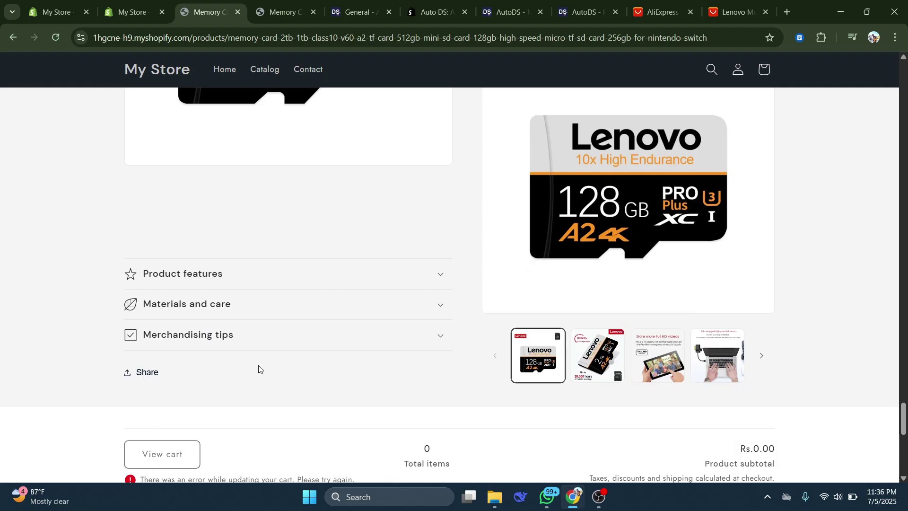
pyautogui.scroll(6, 237, 353)
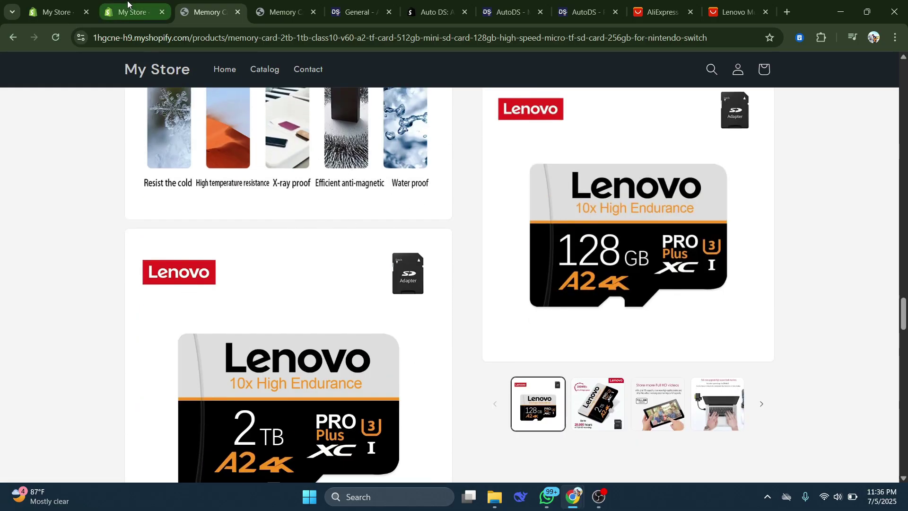
# - Review the store's Payments settings under Settings
pyautogui.click(128, 10)
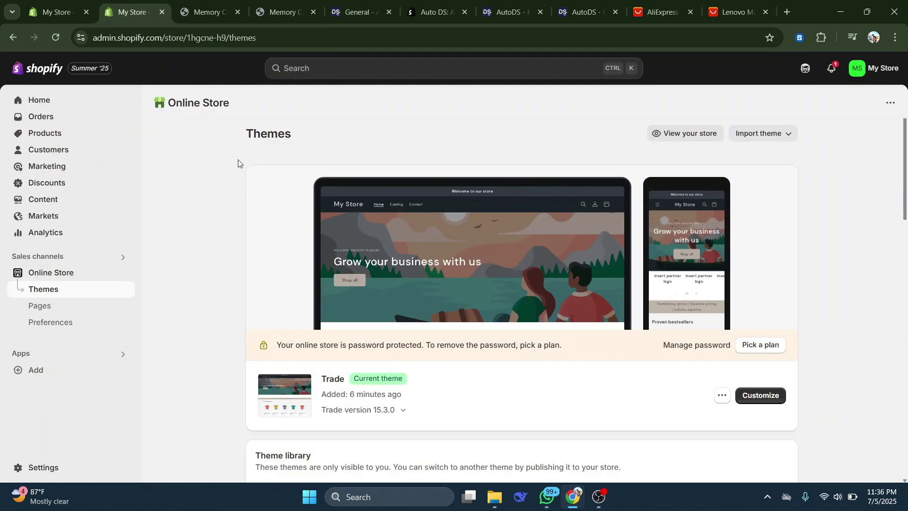
pyautogui.click(61, 466)
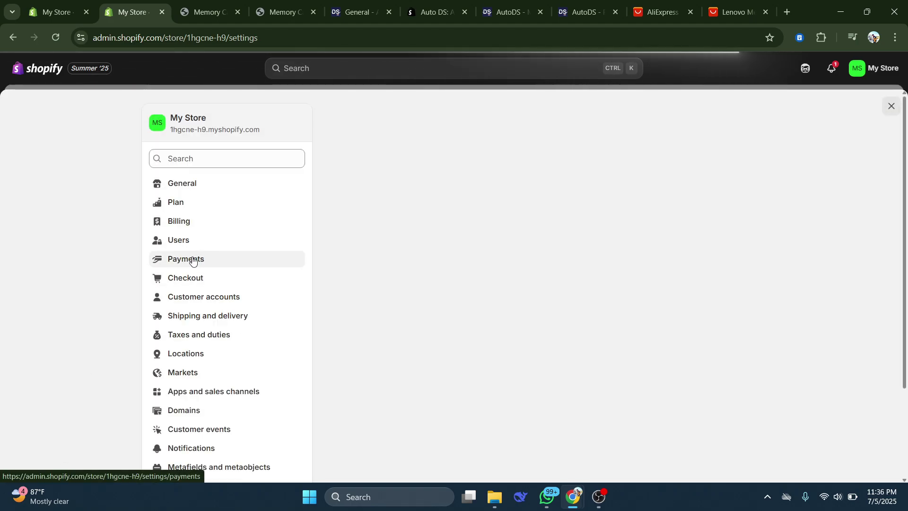
pyautogui.click(190, 262)
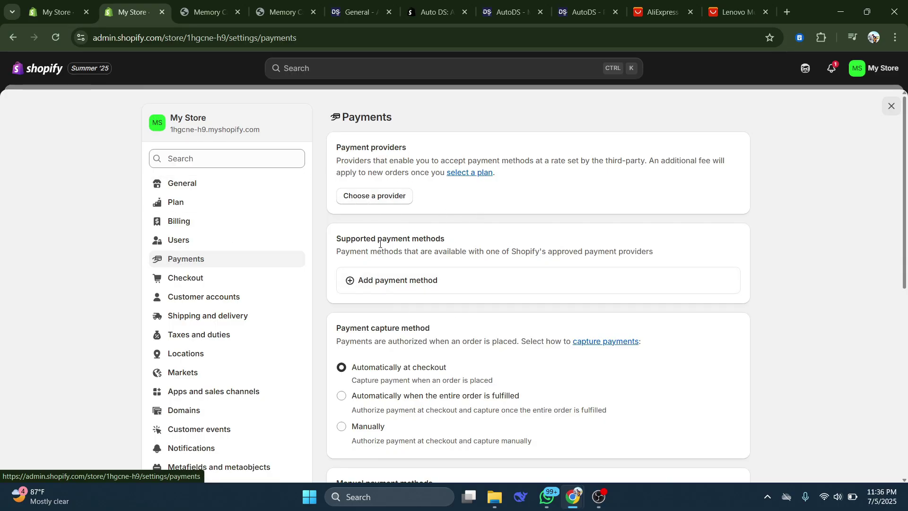
pyautogui.scroll(-7, 393, 285)
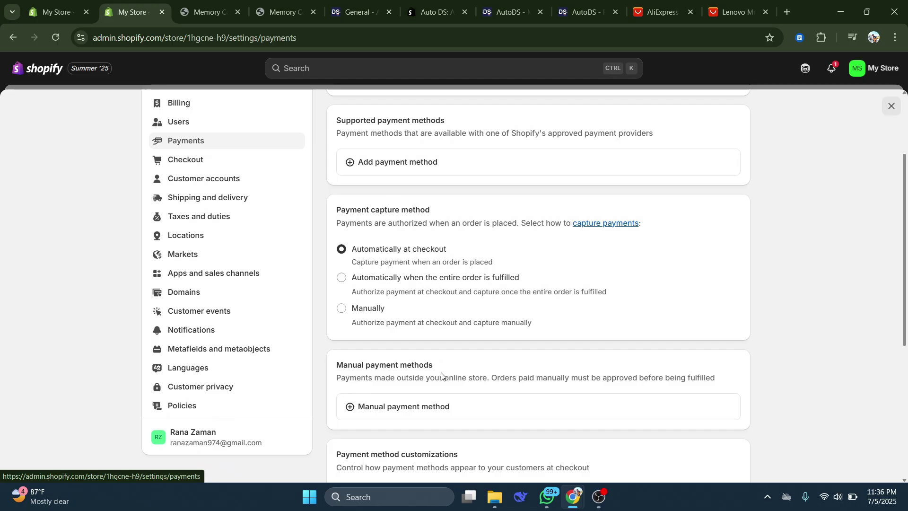
pyautogui.scroll(7, 381, 373)
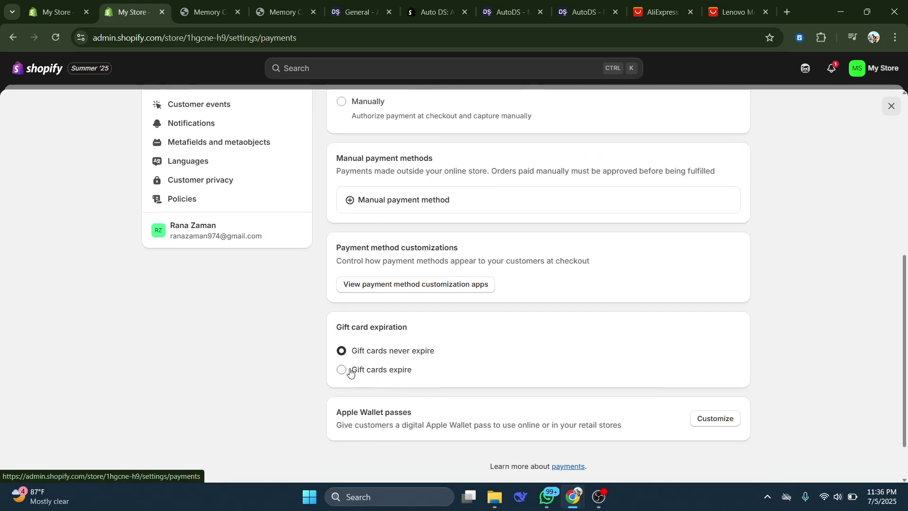
pyautogui.scroll(1, 381, 378)
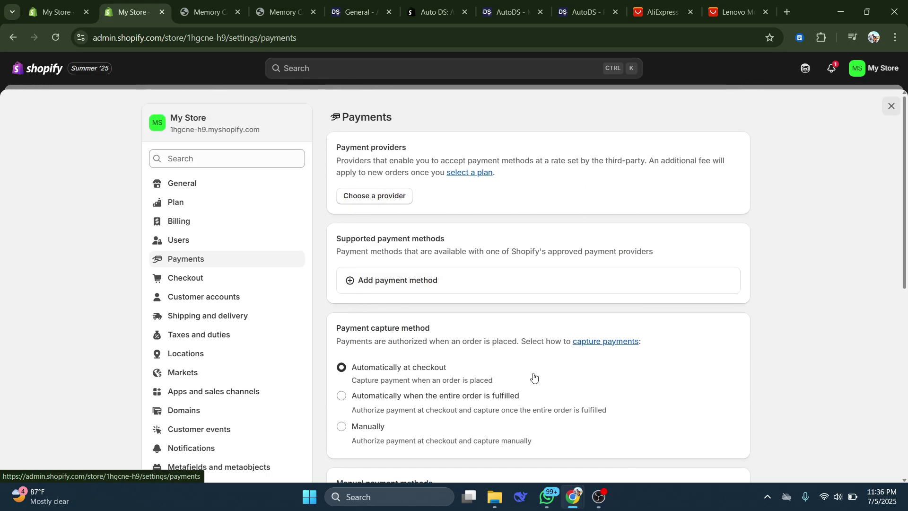
pyautogui.scroll(-7, 534, 376)
pyautogui.scroll(7, 391, 407)
# - Go back to the Shopify admin Home page showing the setup guide
pyautogui.click(56, 12)
pyautogui.scroll(7, 64, 105)
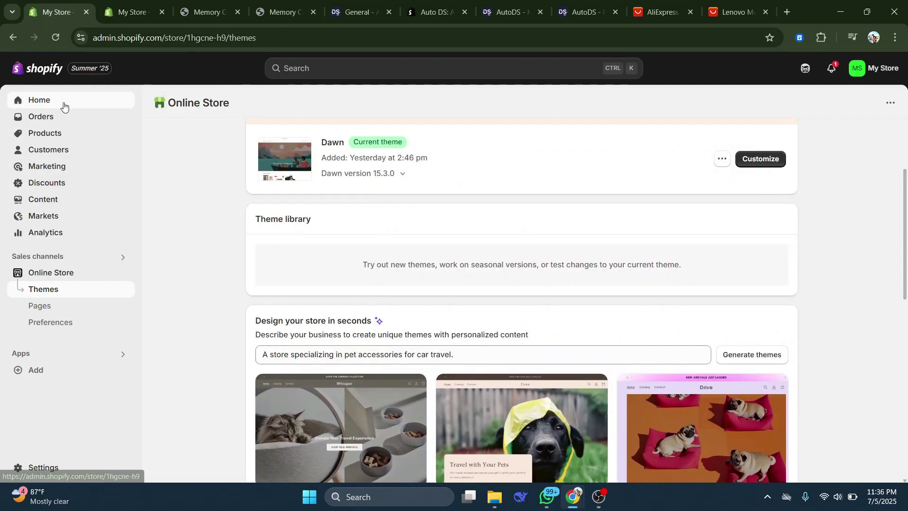
pyautogui.click(64, 105)
pyautogui.scroll(-10, 637, 421)
pyautogui.scroll(10, 246, 339)
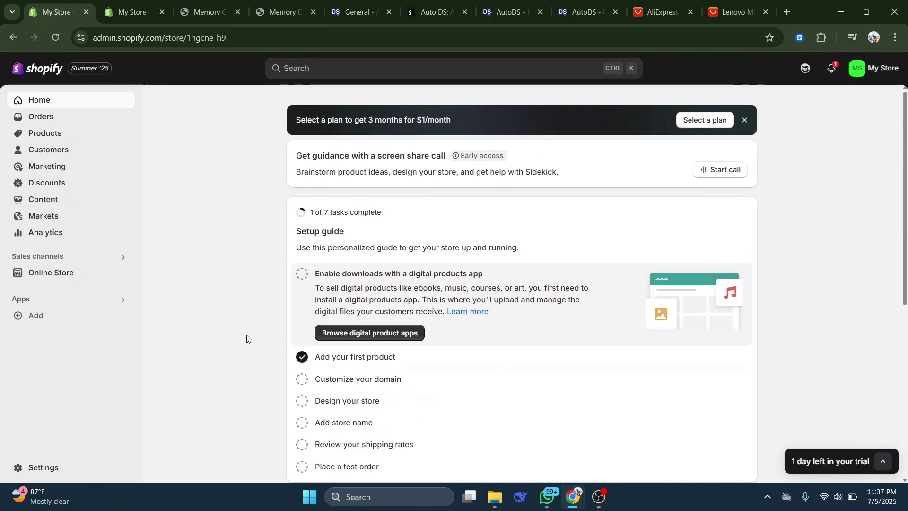
# - Back in AutoDS, close the Price & Stock Monitoring notice and view the empty Orders page with 5 Auto Order Credits
pyautogui.click(430, 12)
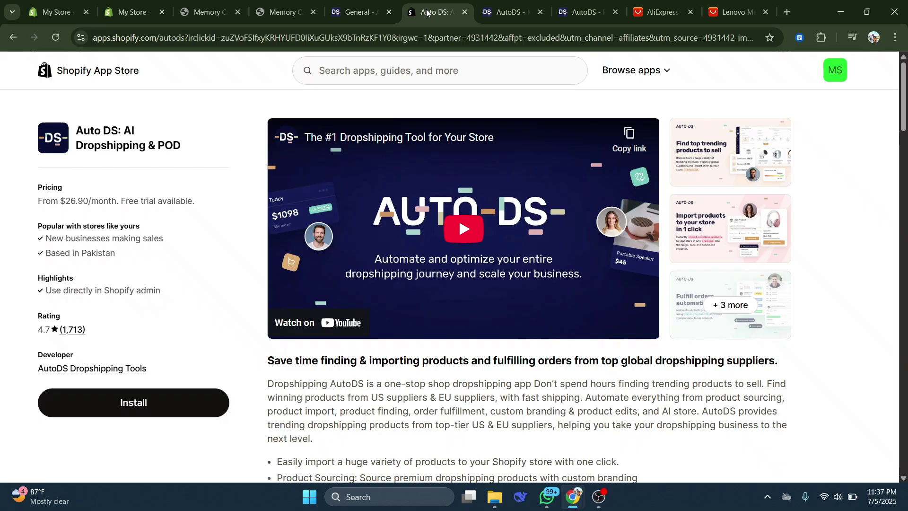
pyautogui.click(506, 5)
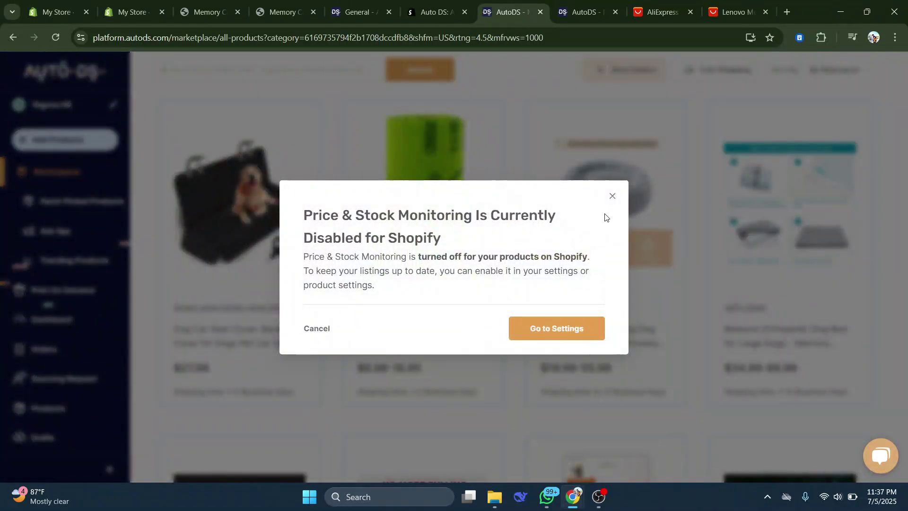
pyautogui.click(612, 196)
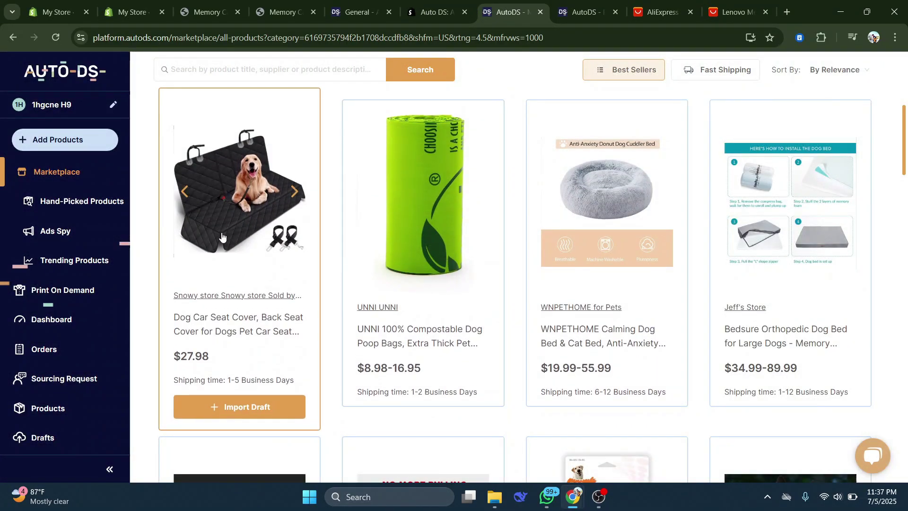
pyautogui.click(45, 350)
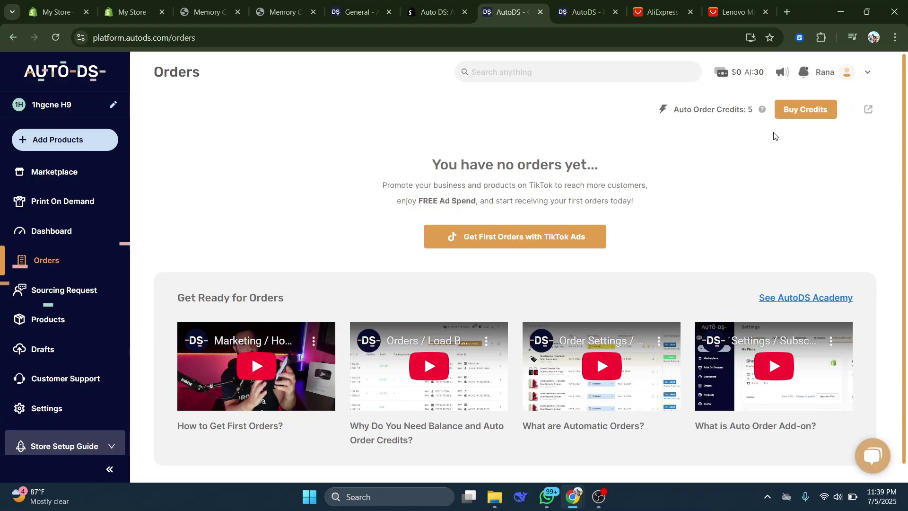
pyautogui.click(794, 111)
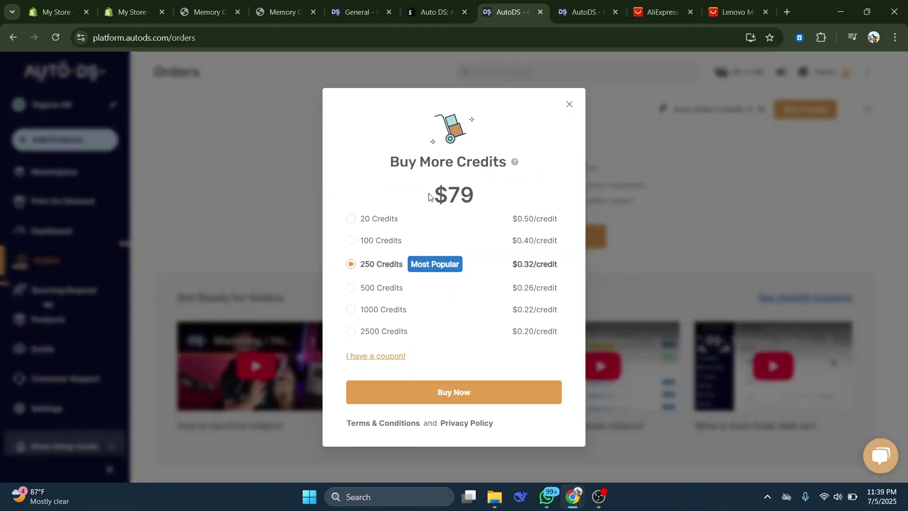
pyautogui.click(570, 105)
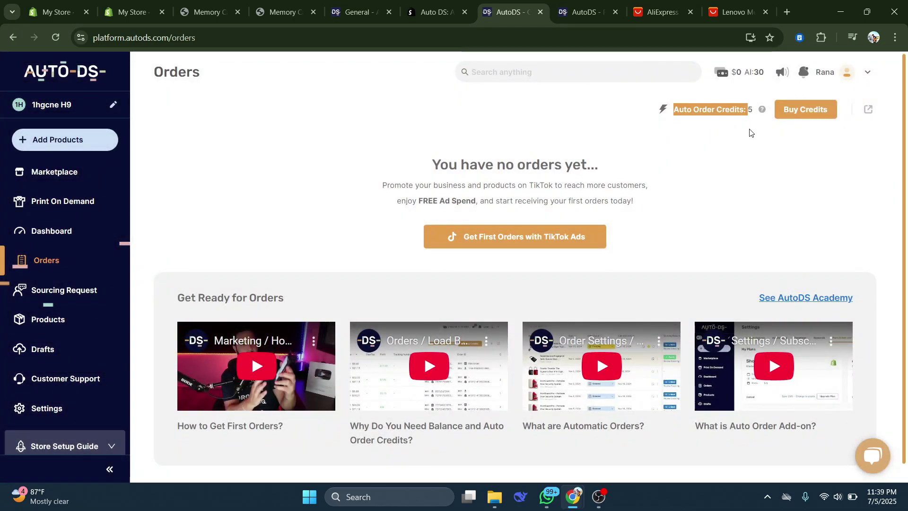
pyautogui.click(804, 114)
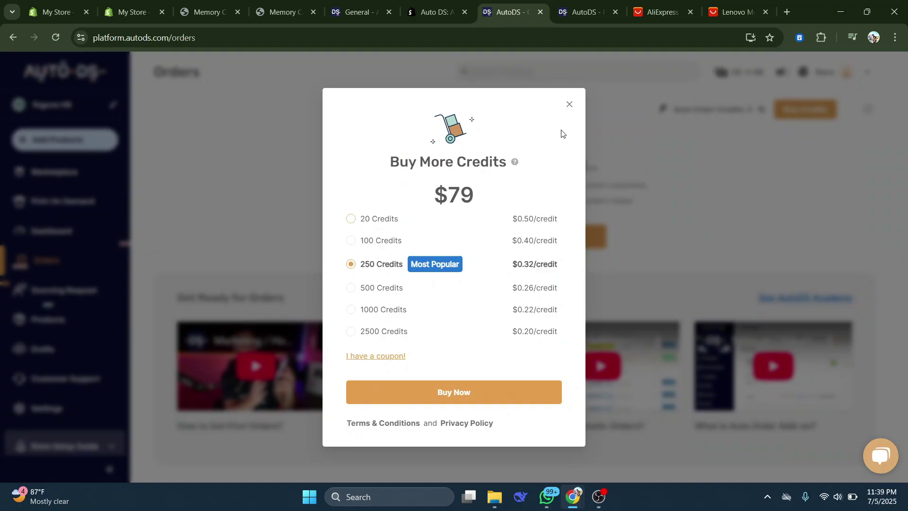
pyautogui.click(570, 105)
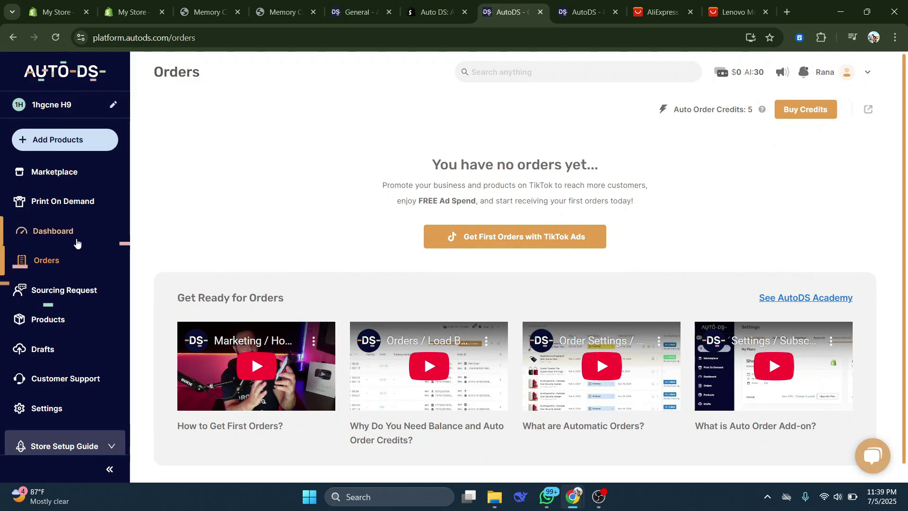
# - Browse the Print On Demand apparel catalogue
pyautogui.click(63, 203)
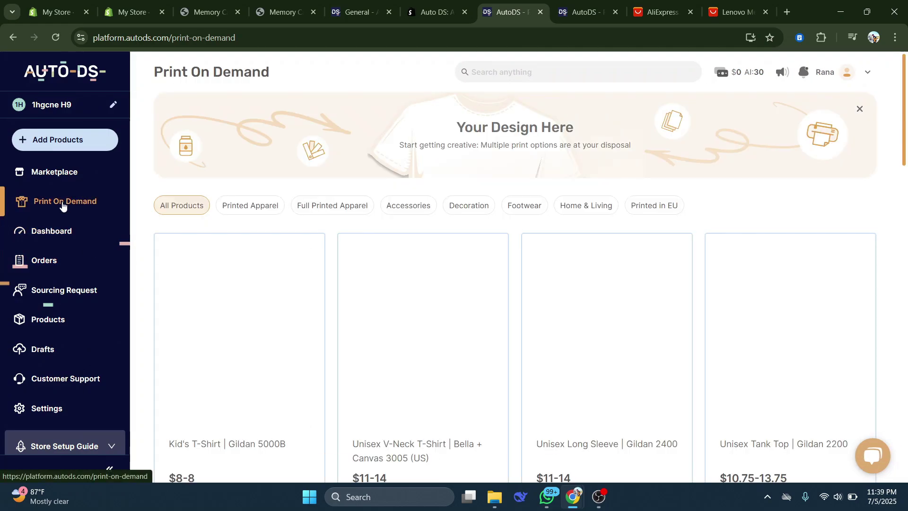
pyautogui.scroll(-1, 262, 293)
pyautogui.scroll(-2, 218, 352)
pyautogui.scroll(2, 357, 222)
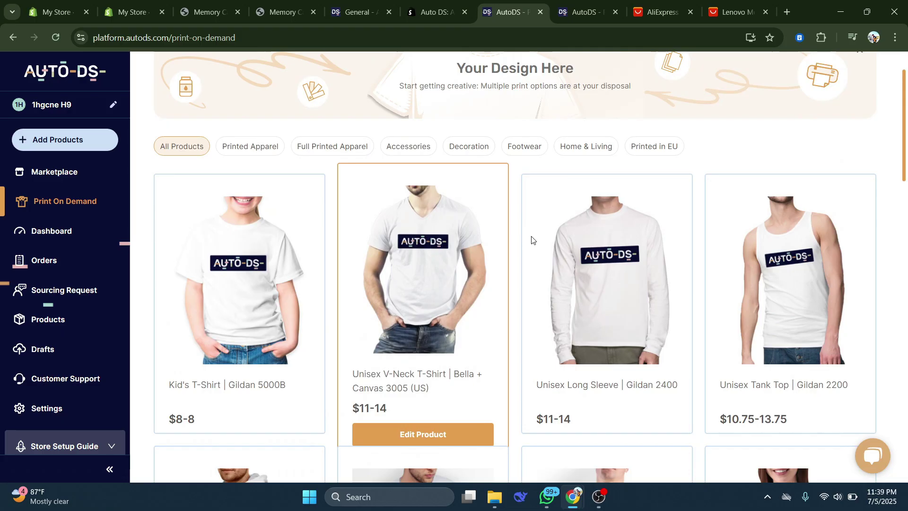
pyautogui.scroll(-3, 531, 239)
pyautogui.scroll(4, 217, 427)
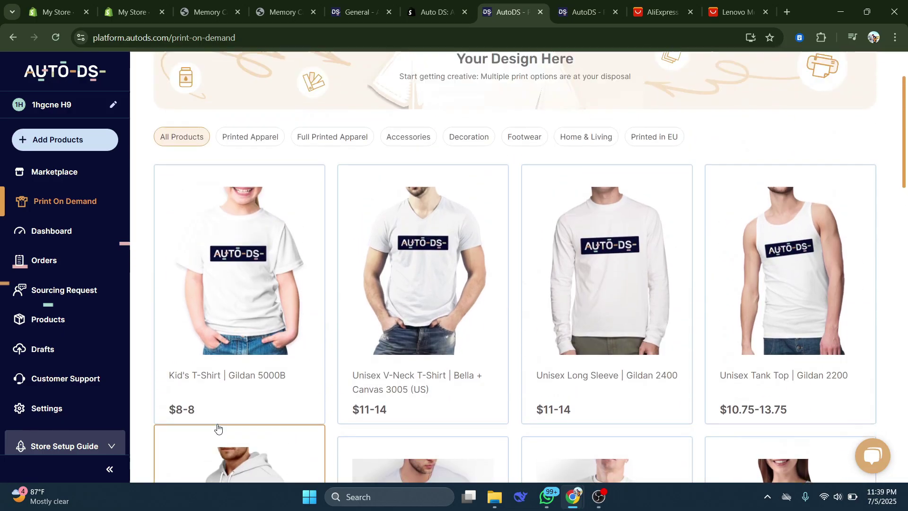
pyautogui.scroll(-2, 425, 281)
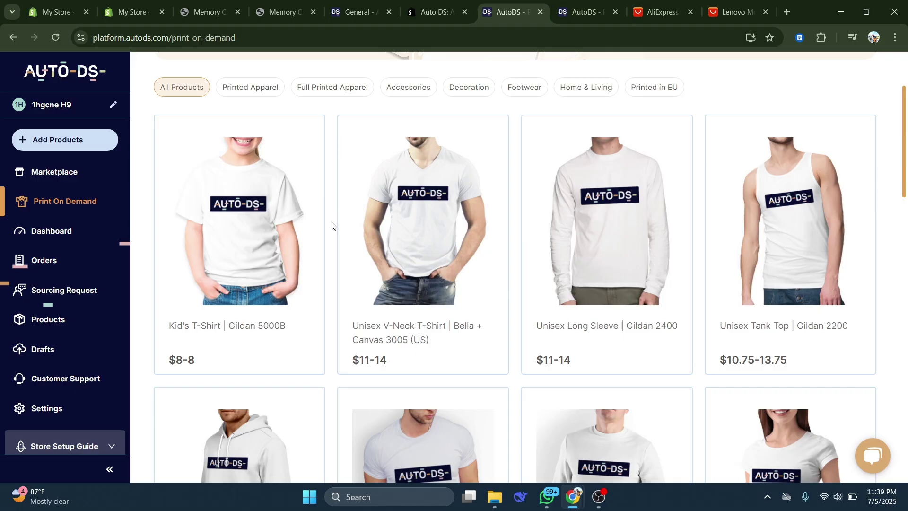
# - Look through the Marketplace Best Sellers shipping to the United States, priced in USD
pyautogui.click(73, 174)
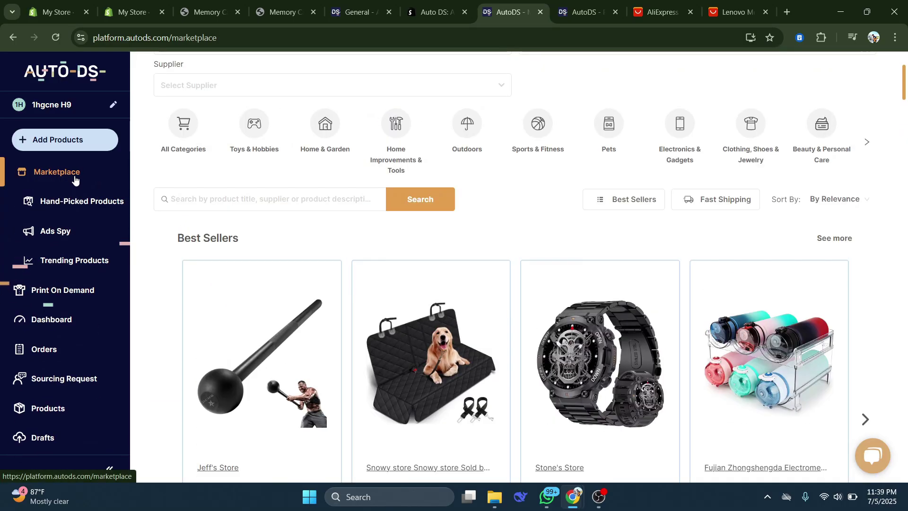
pyautogui.scroll(-3, 497, 269)
pyautogui.scroll(5, 473, 284)
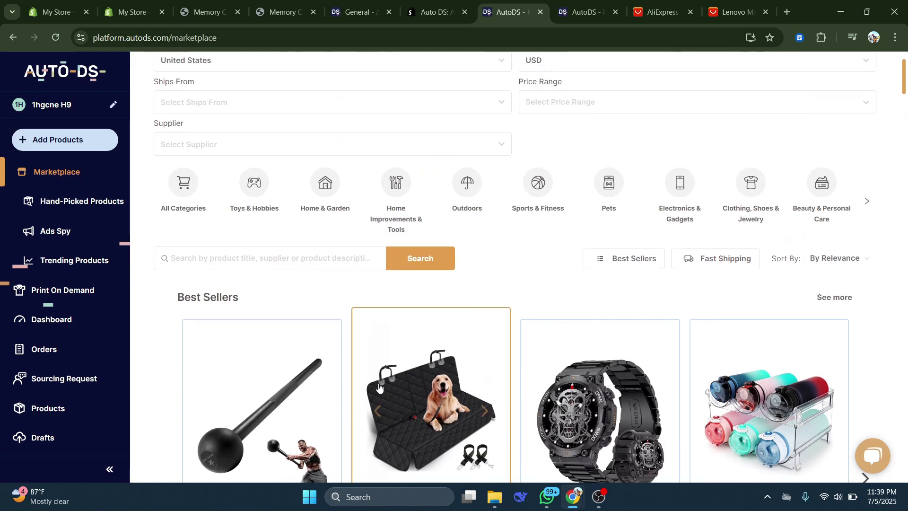
pyautogui.scroll(2, 452, 302)
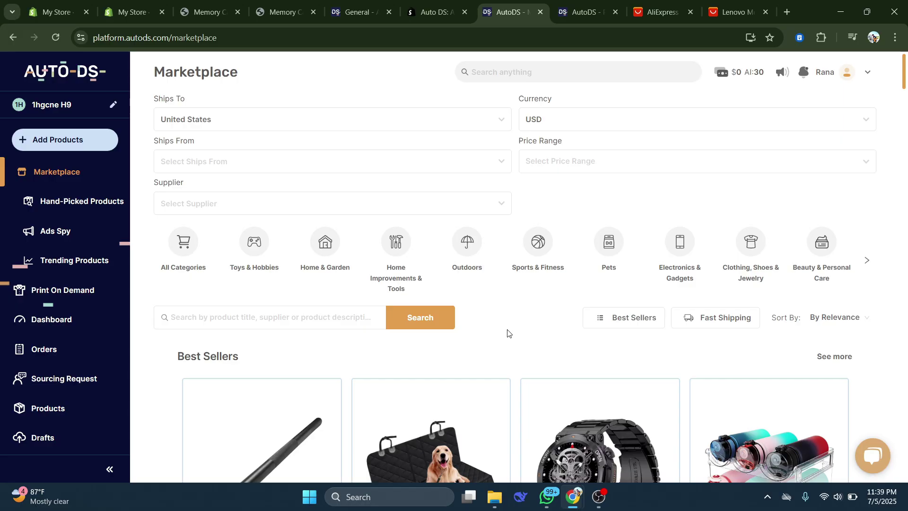
# - Review the Dashboard's Jun 28–Jul 5 stats ($0 profit, 0 orders), Recommended Partners and Top Selling
pyautogui.click(49, 321)
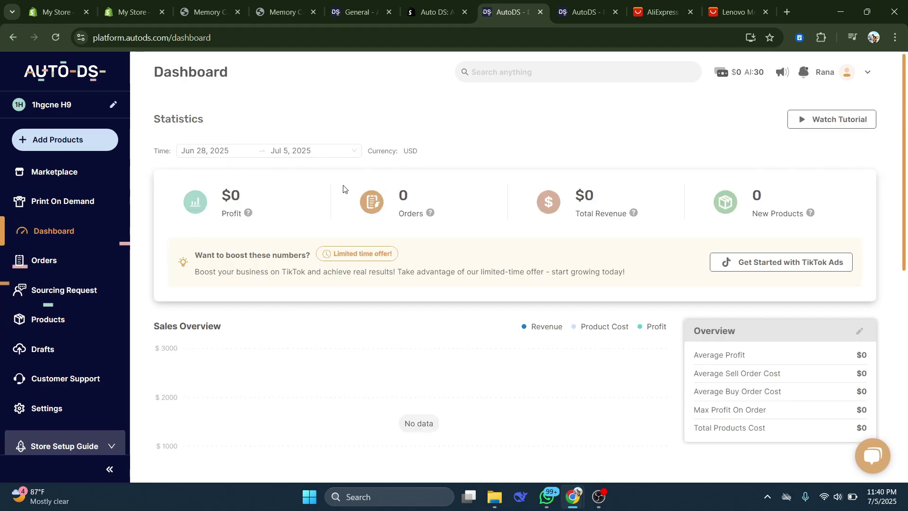
pyautogui.scroll(-5, 468, 377)
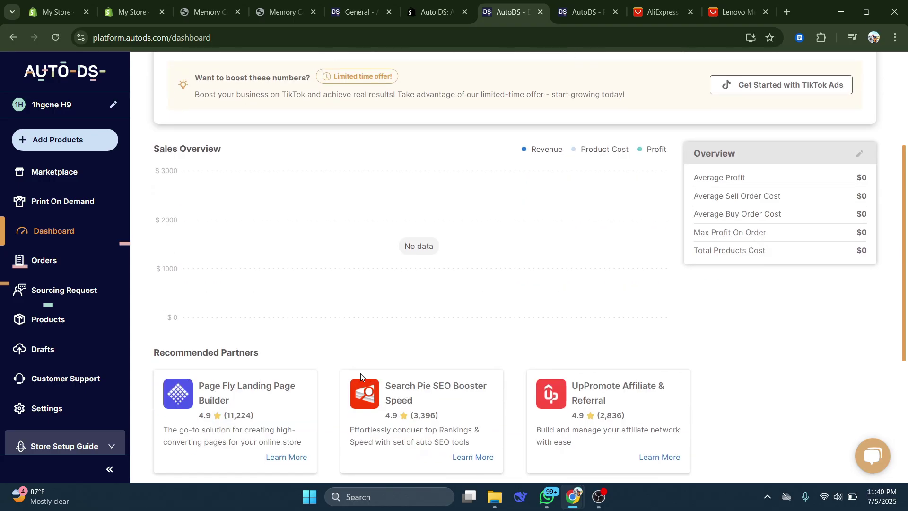
pyautogui.scroll(-2, 203, 399)
pyautogui.scroll(9, 203, 400)
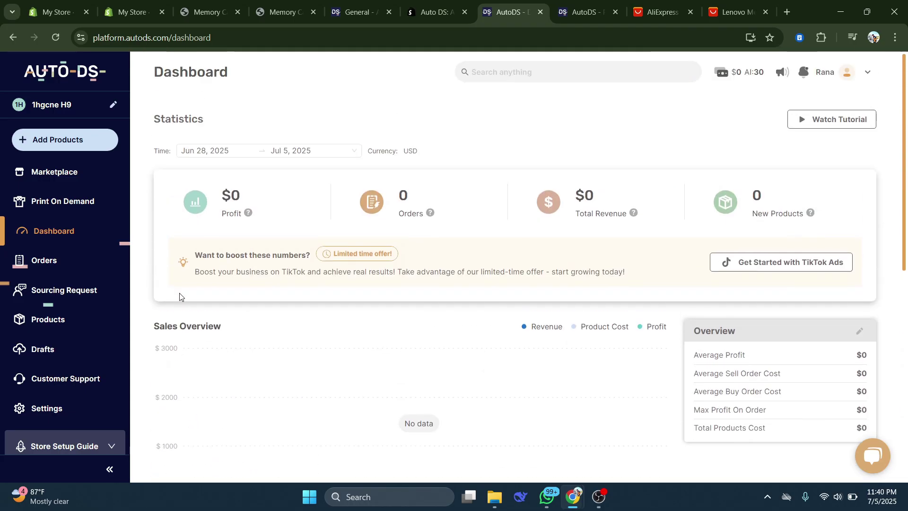
pyautogui.scroll(-7, 796, 407)
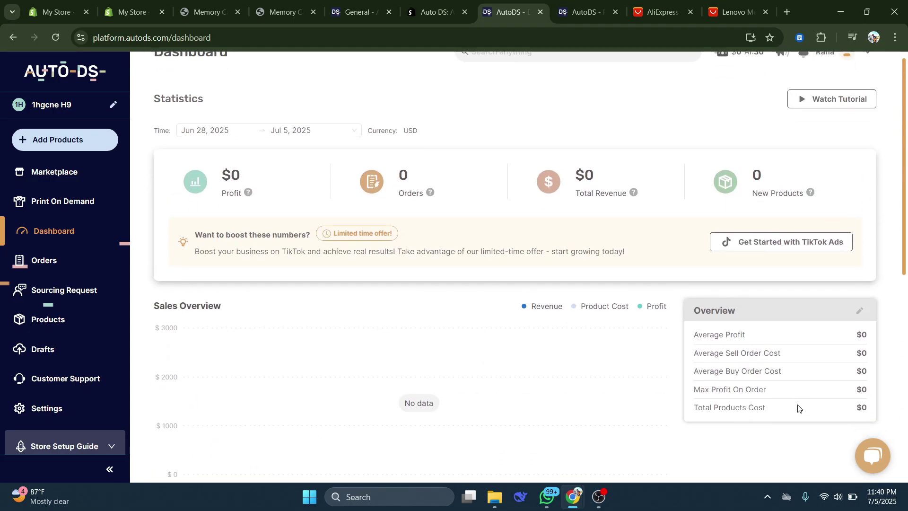
pyautogui.scroll(7, 249, 397)
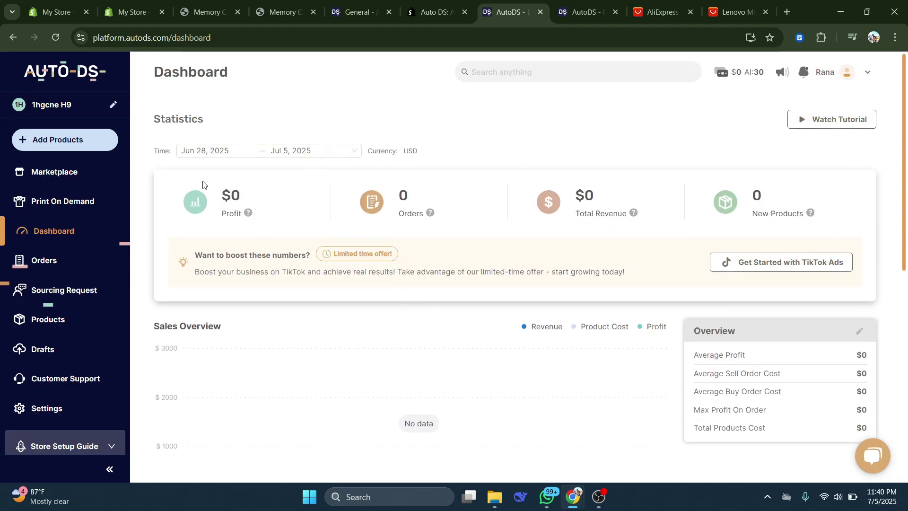
pyautogui.scroll(-8, 660, 274)
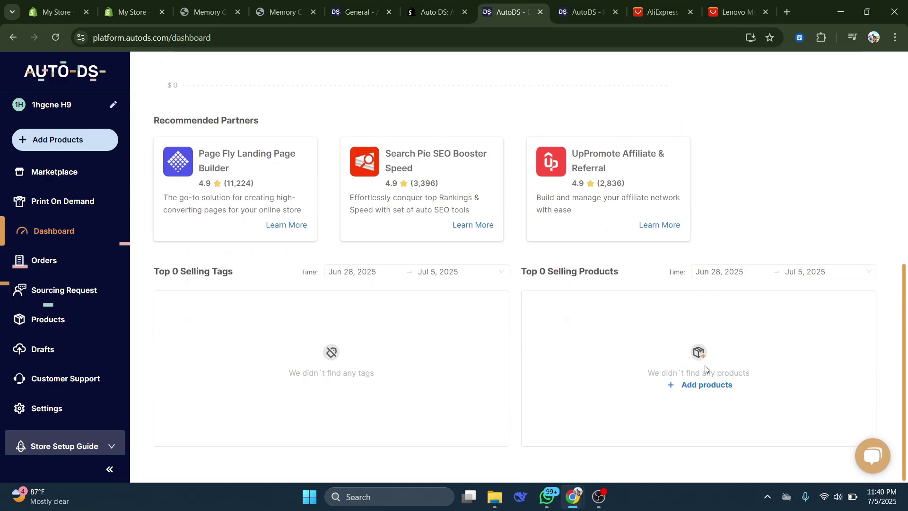
pyautogui.scroll(10, 332, 430)
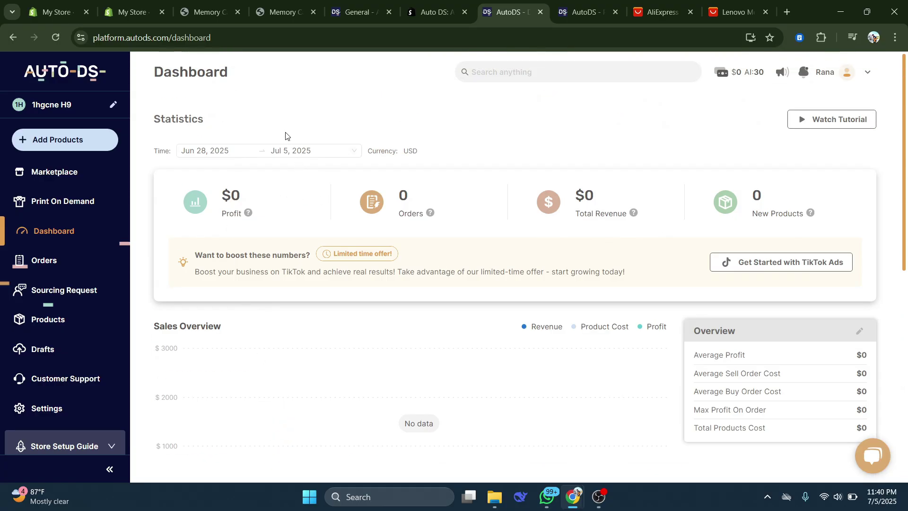